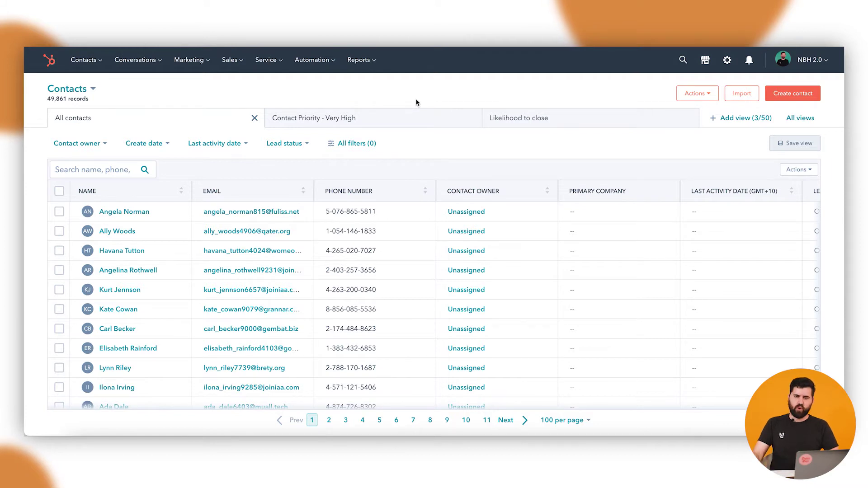
# Show the Sales dropdown of sales tools from the top navigation above the contacts list
pyautogui.moveTo(230, 61)
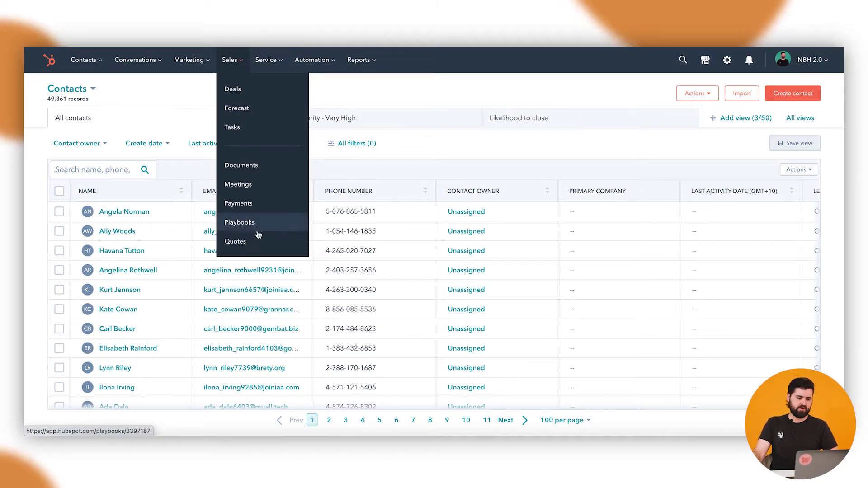
# Start a new quote from the Quotes list without choosing a deal, then exit to the quotes list
pyautogui.click(275, 248)
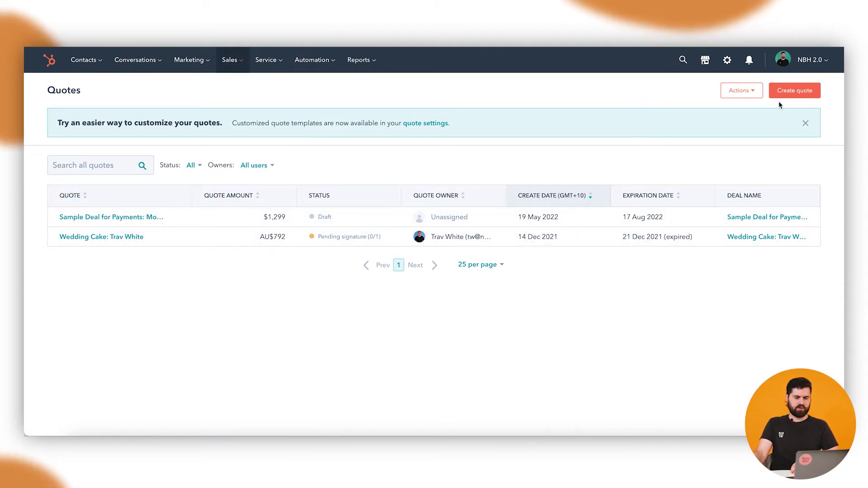
pyautogui.click(803, 93)
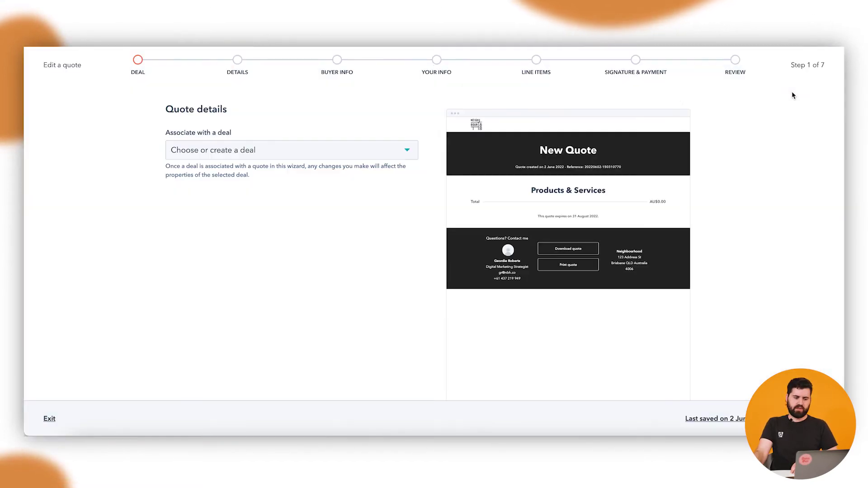
pyautogui.click(329, 157)
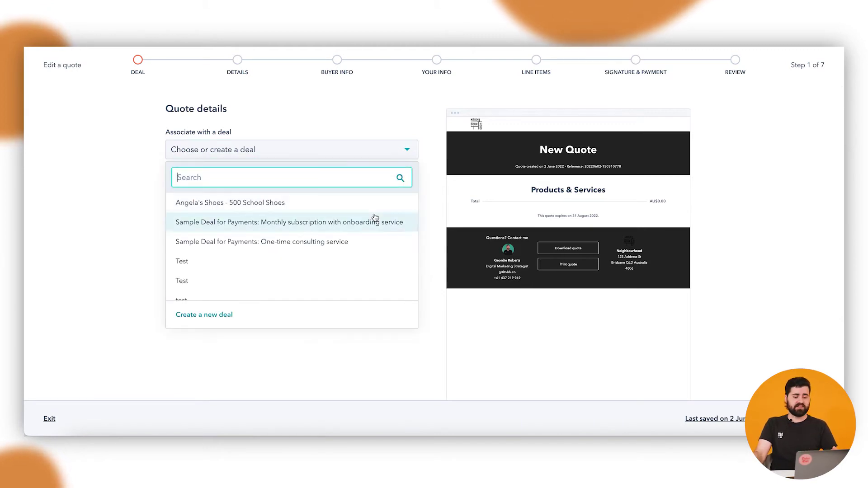
pyautogui.scroll(-1, 204, 312)
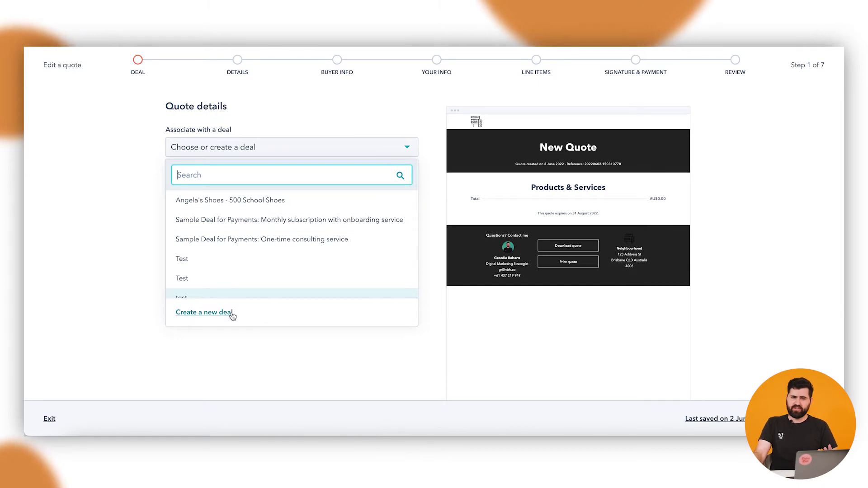
pyautogui.click(87, 378)
pyautogui.click(50, 419)
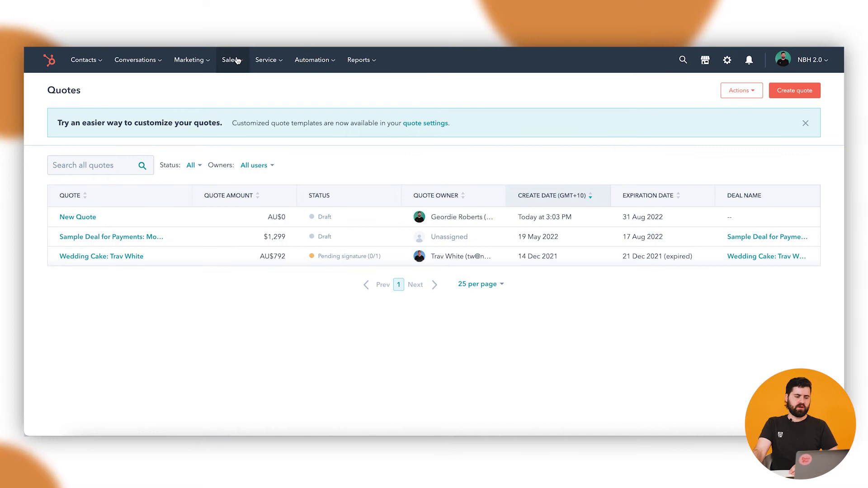
# Open the Angela's Shoes - 500 School Shoes deal from the Deals board and check its quotes
pyautogui.click(237, 61)
pyautogui.click(238, 88)
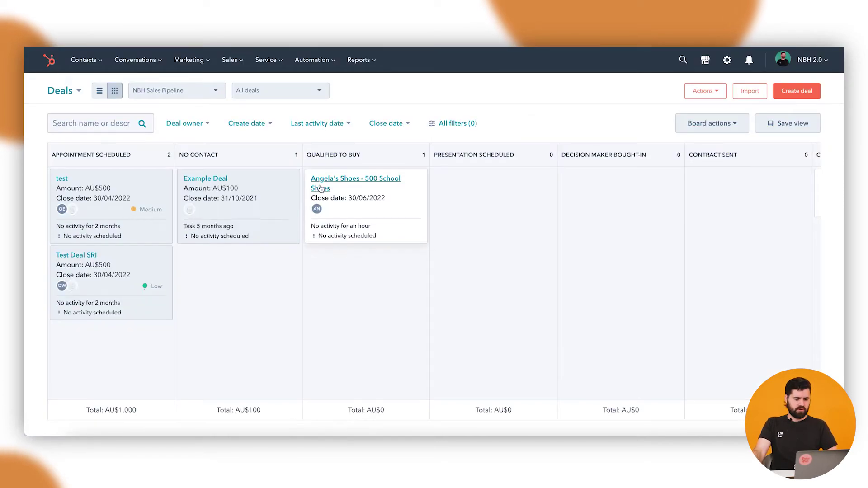
pyautogui.click(392, 181)
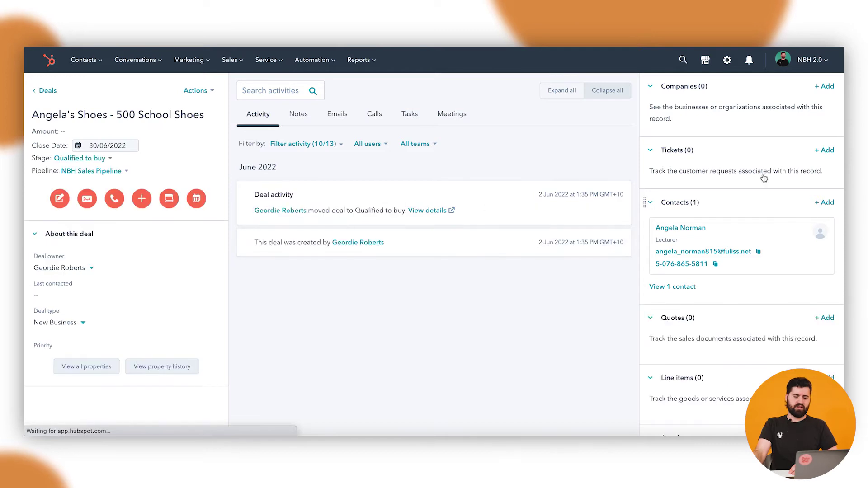
pyautogui.scroll(-3, 668, 239)
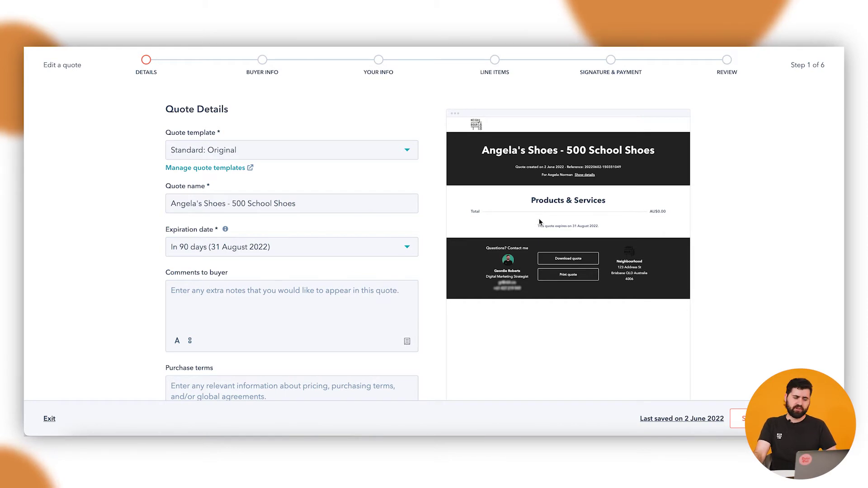
# Apply the Standard: Modern template to the Angela's Shoes - 500 School Shoes quote
pyautogui.scroll(-2, 293, 225)
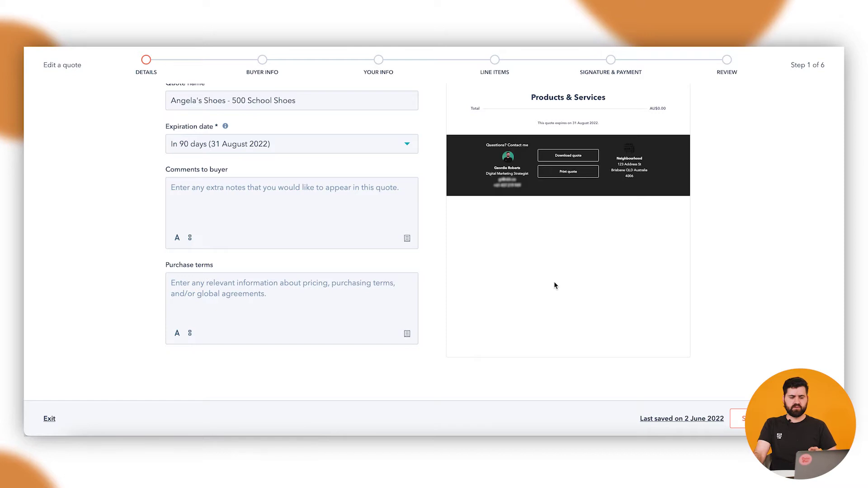
pyautogui.scroll(2, 390, 252)
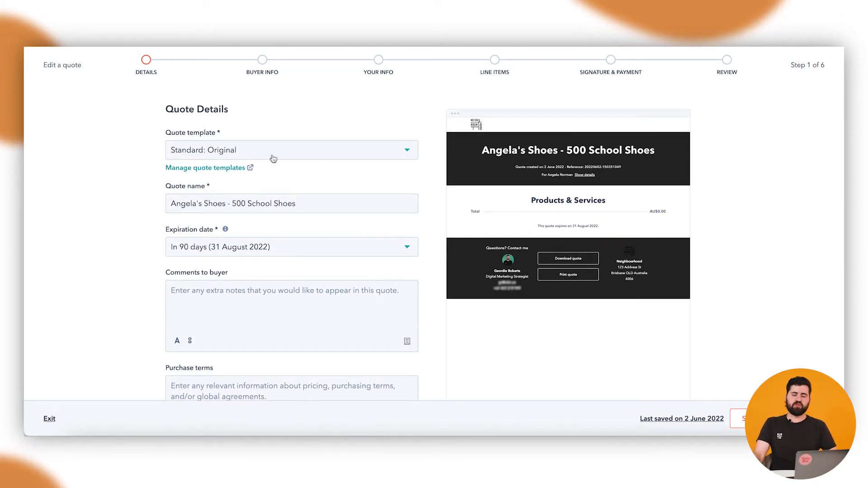
pyautogui.scroll(-1, 384, 148)
pyautogui.click(394, 150)
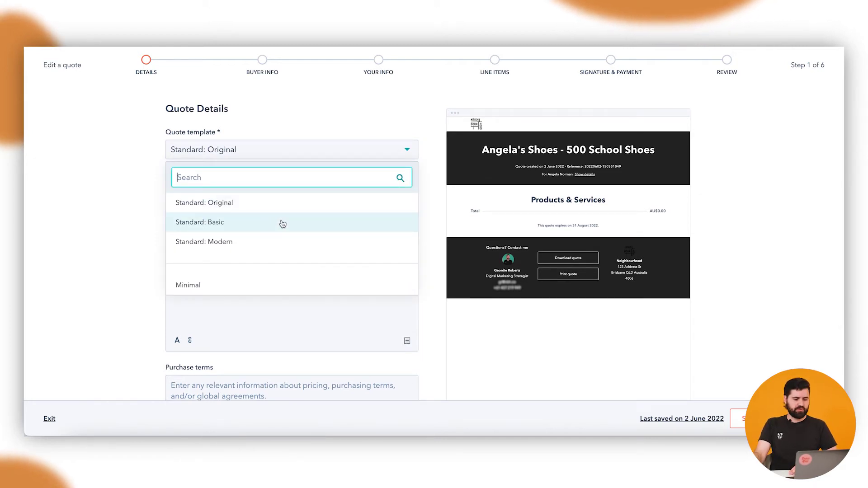
pyautogui.click(282, 223)
pyautogui.click(318, 150)
pyautogui.click(269, 240)
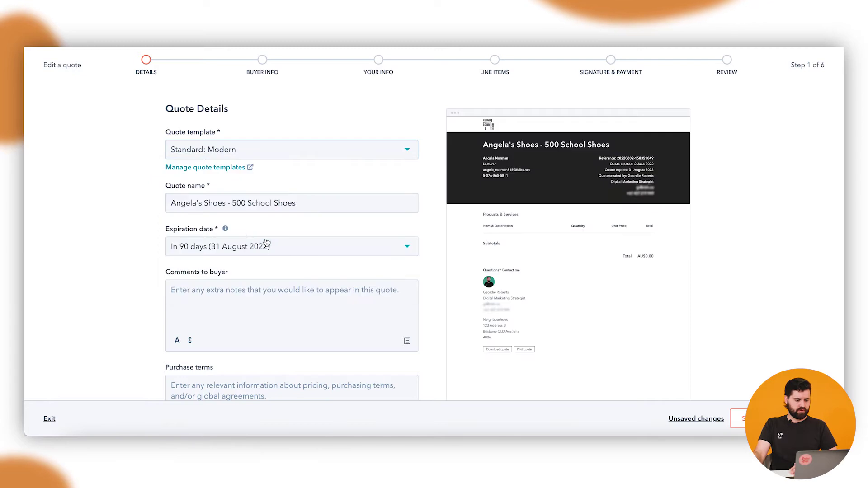
pyautogui.click(374, 156)
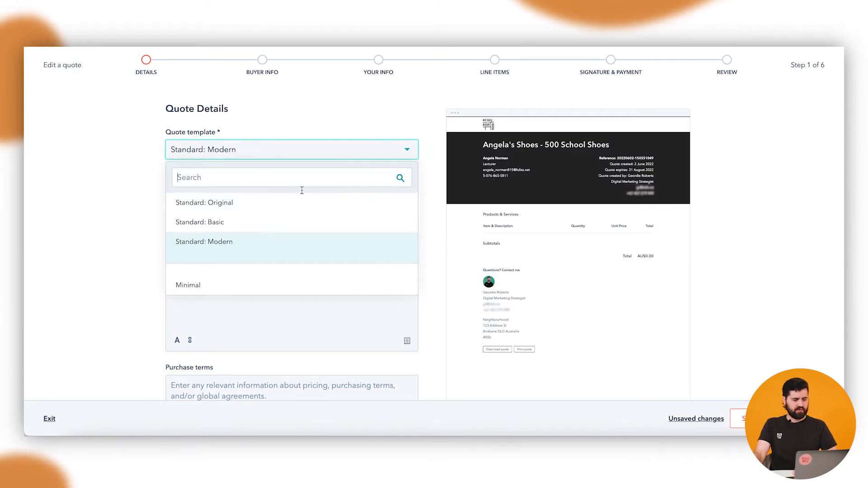
pyautogui.click(111, 187)
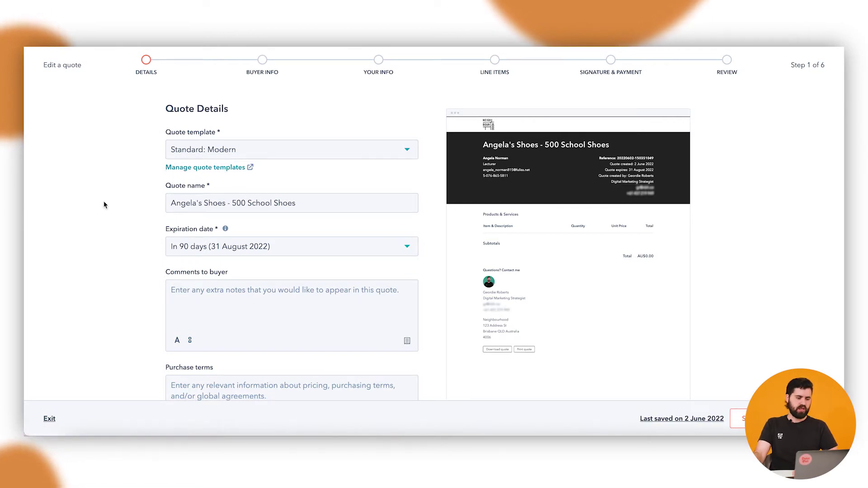
# Set the quote expiration to in 30 days, 2 July 2022
pyautogui.moveTo(306, 203); pyautogui.dragTo(151, 209)
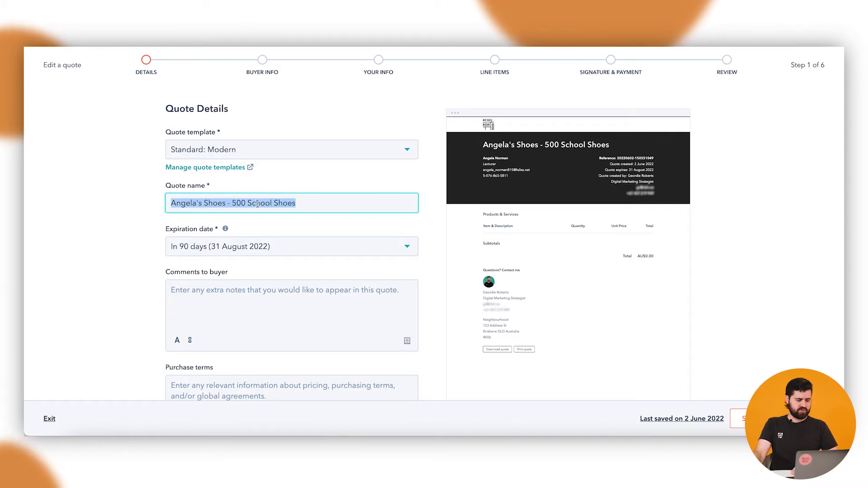
pyautogui.click(128, 208)
pyautogui.scroll(-2, 252, 200)
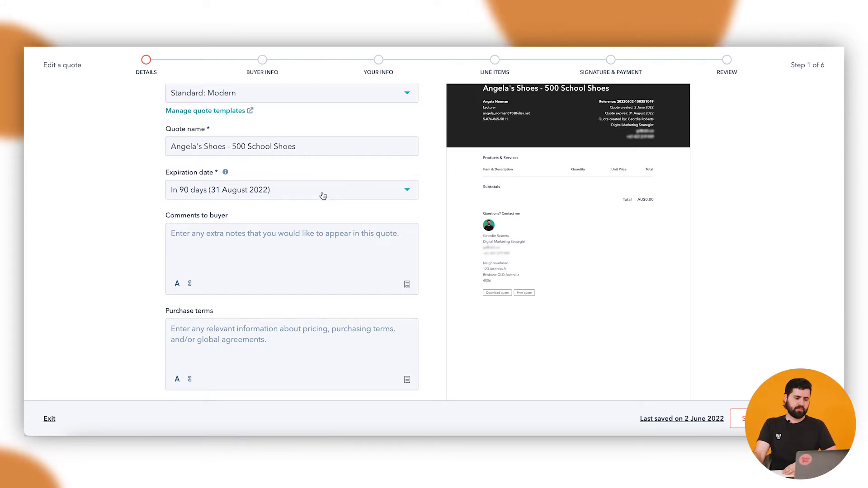
pyautogui.click(323, 195)
pyautogui.click(240, 216)
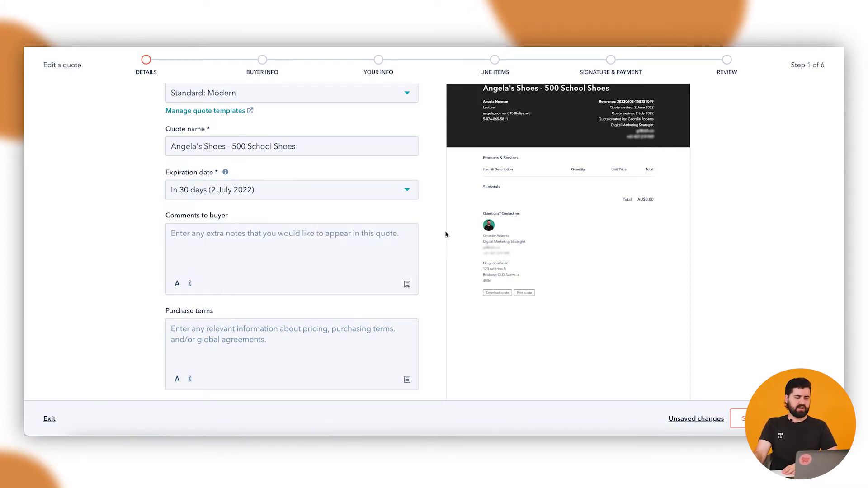
# Discard an inserted snippet and start the buyer comment with a greeting addressed to the buyer
pyautogui.click(181, 222)
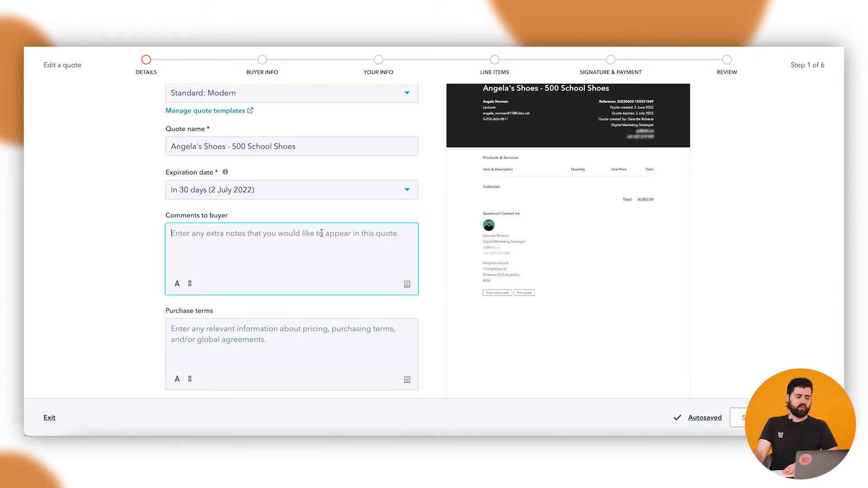
pyautogui.click(407, 285)
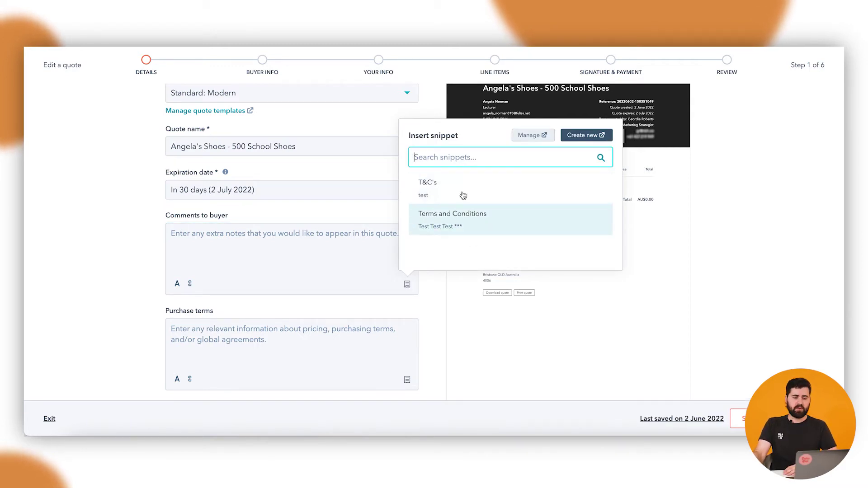
pyautogui.click(461, 221)
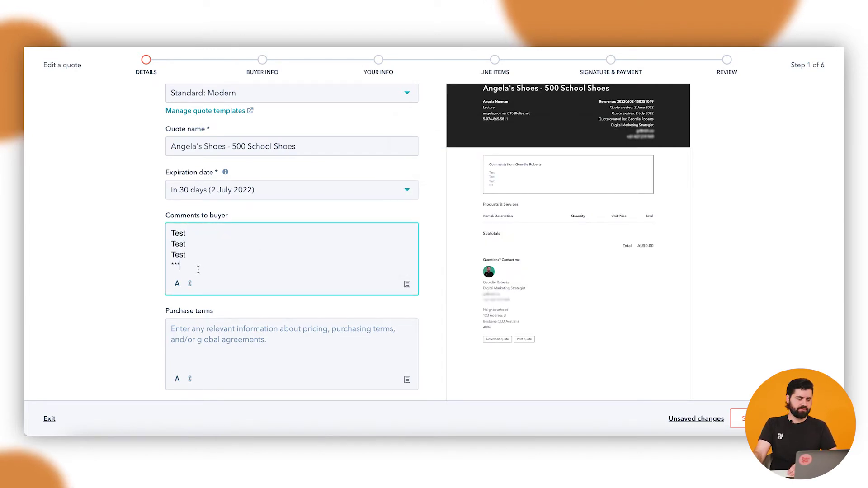
pyautogui.hotkey('ctrl', 'a')
pyautogui.press('BackSpace')
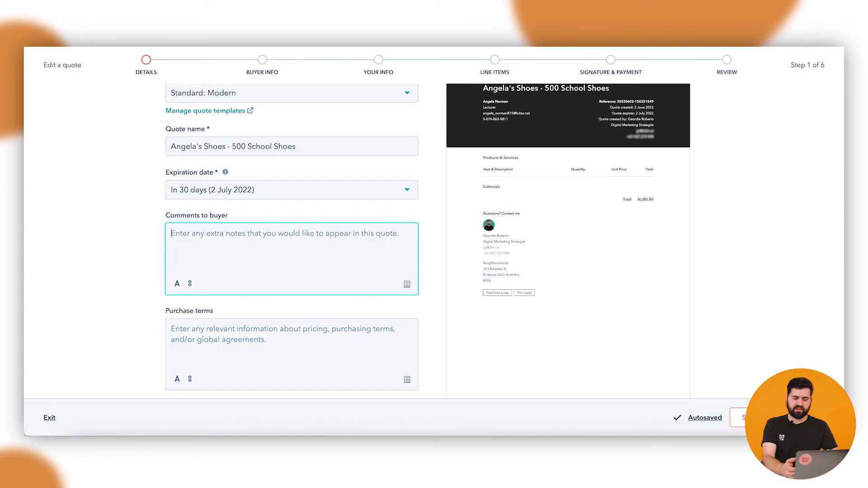
pyautogui.write('Hi Angela,')
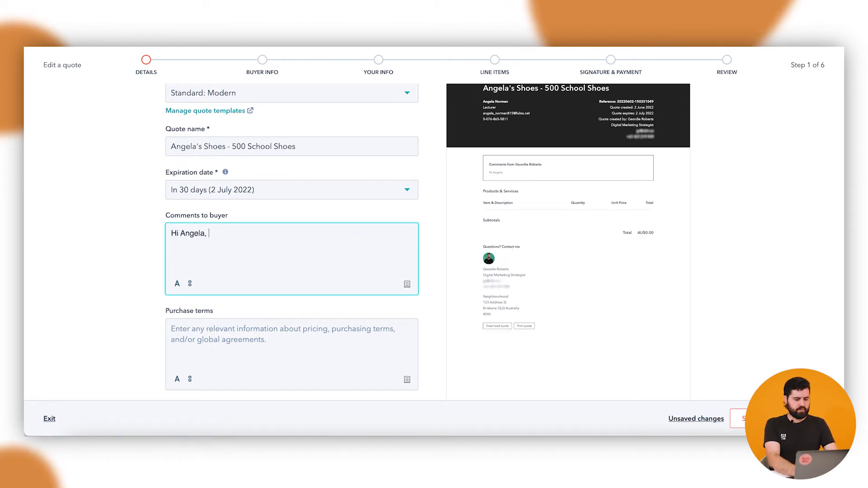
pyautogui.press('Return')
# Continue the buyer comment with thanks for trusting us with this quote
pyautogui.write('Thanks for trusting us with this quote. Please see below.')
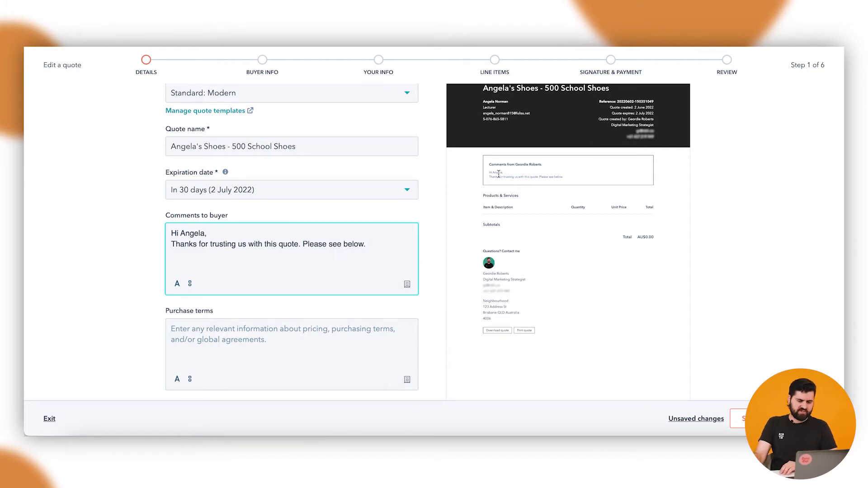
pyautogui.scroll(1, 501, 184)
pyautogui.moveTo(489, 192); pyautogui.dragTo(547, 198)
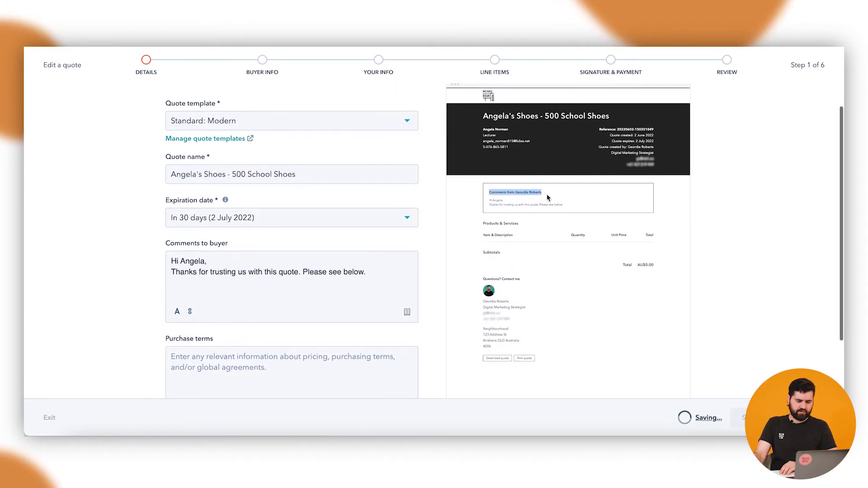
pyautogui.click(500, 204)
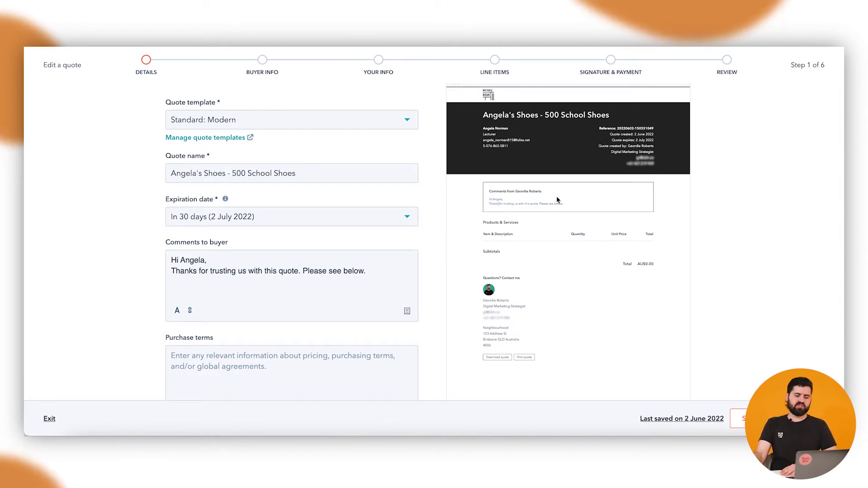
pyautogui.click(369, 274)
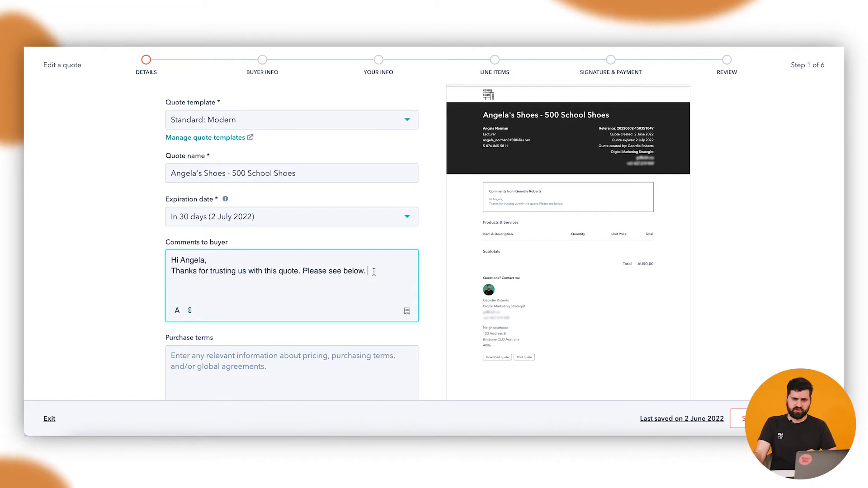
pyautogui.scroll(1, 376, 270)
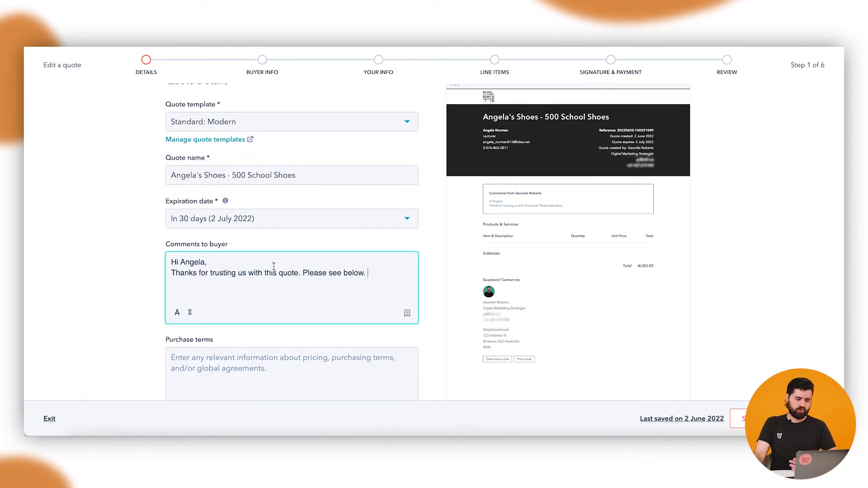
pyautogui.scroll(-3, 292, 275)
# Fill the purchase terms with the Terms and Conditions snippet and advance to Buyer Info
pyautogui.click(239, 289)
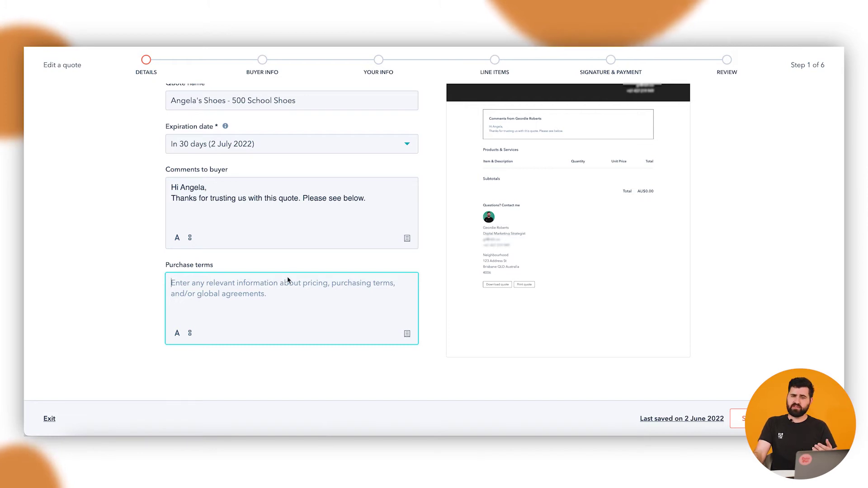
pyautogui.click(407, 335)
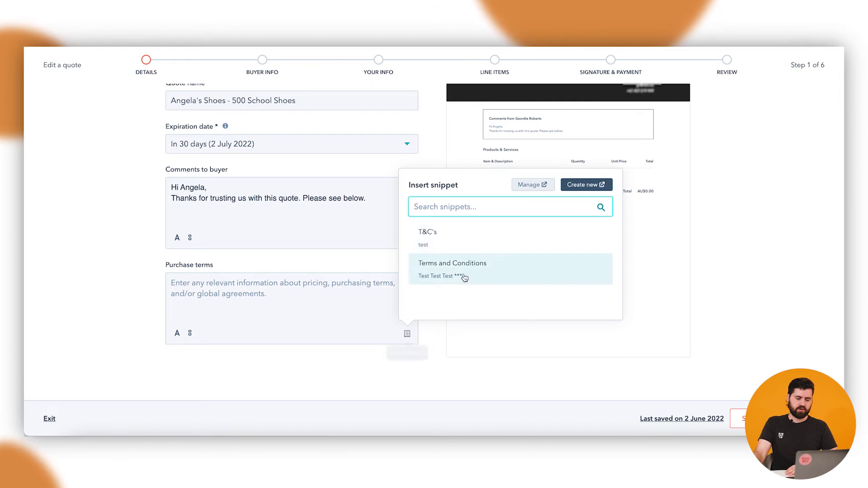
pyautogui.click(448, 268)
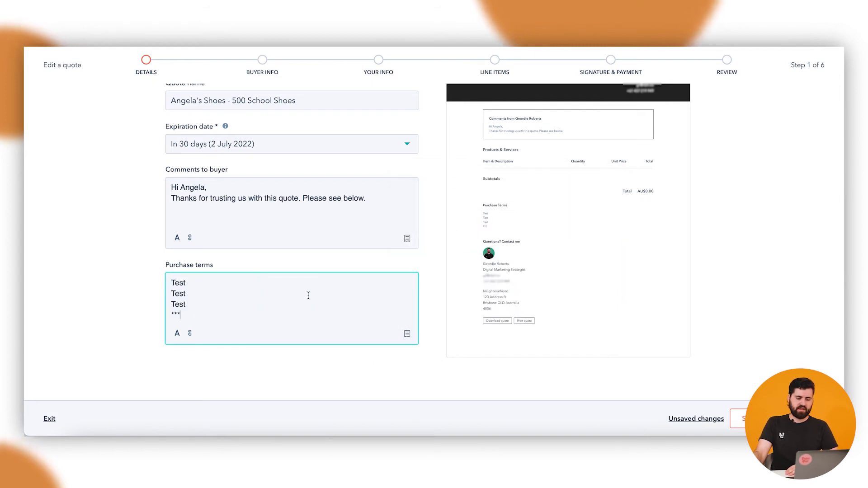
pyautogui.moveTo(484, 208); pyautogui.dragTo(498, 232)
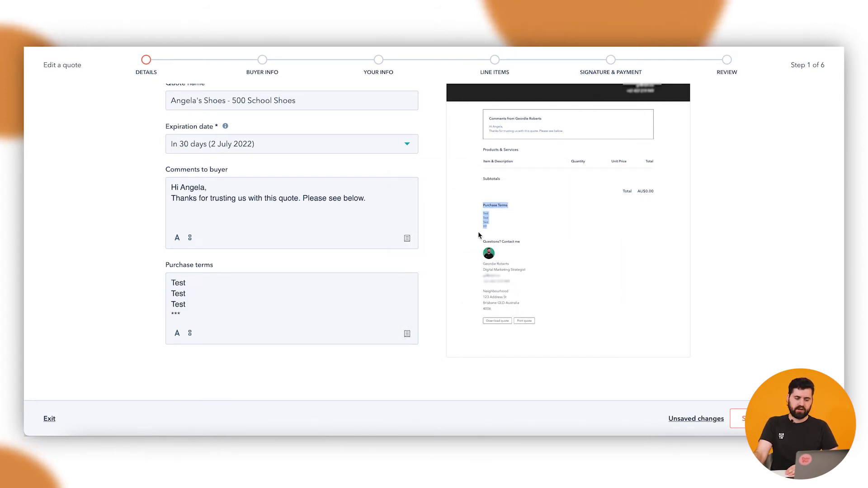
pyautogui.click(289, 294)
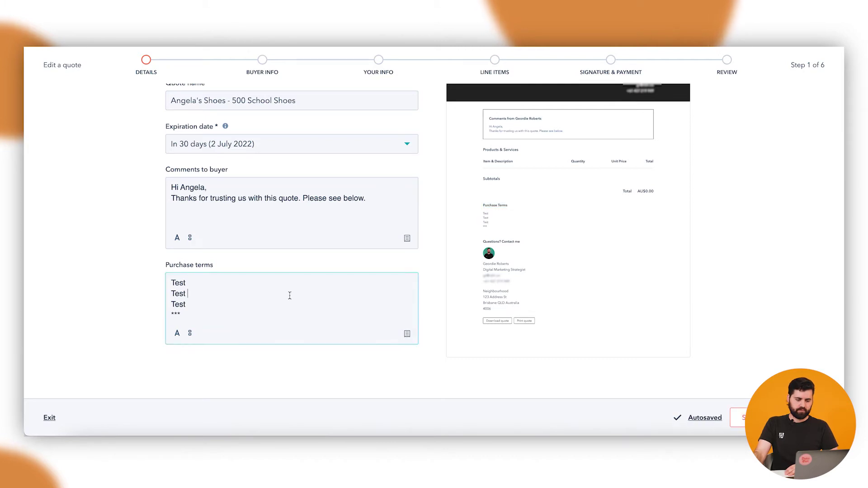
pyautogui.click(769, 311)
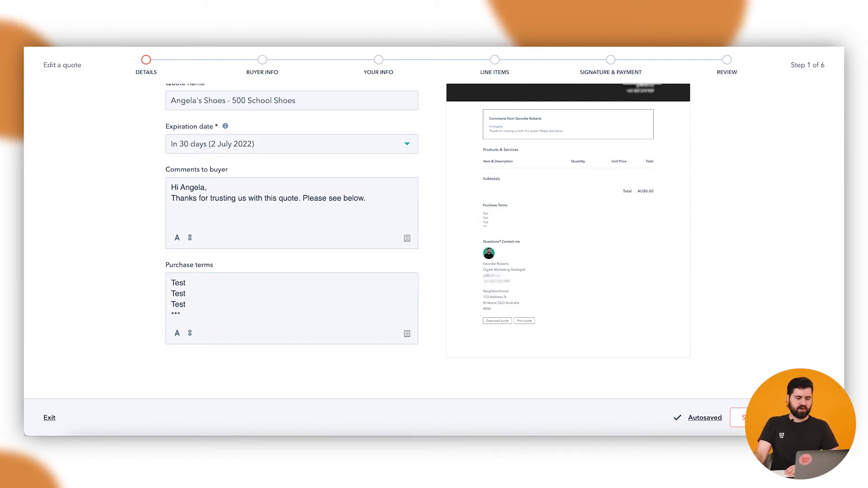
pyautogui.click(760, 417)
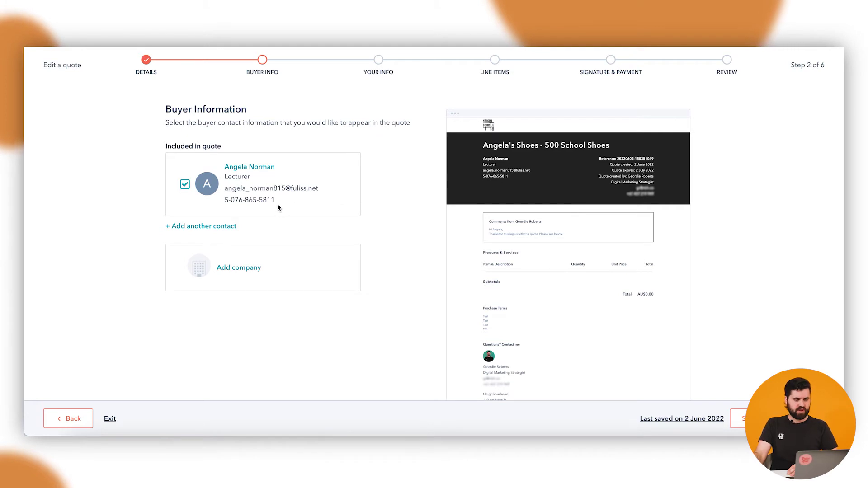
pyautogui.click(264, 171)
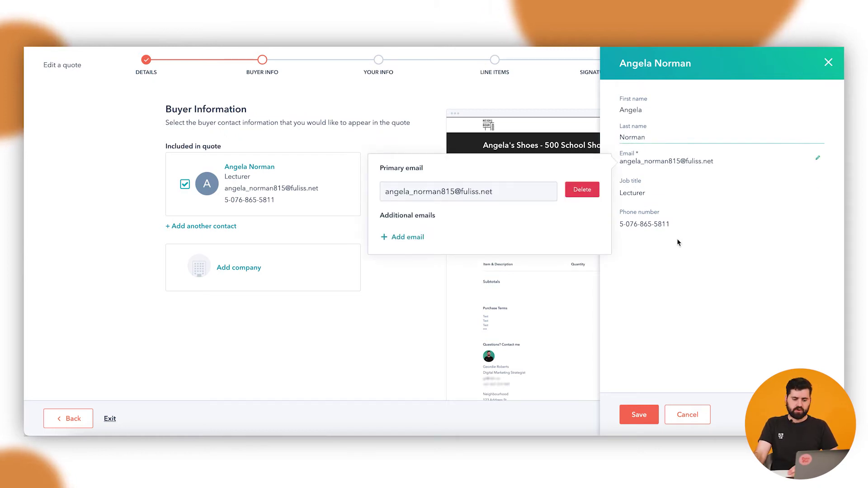
pyautogui.click(640, 225)
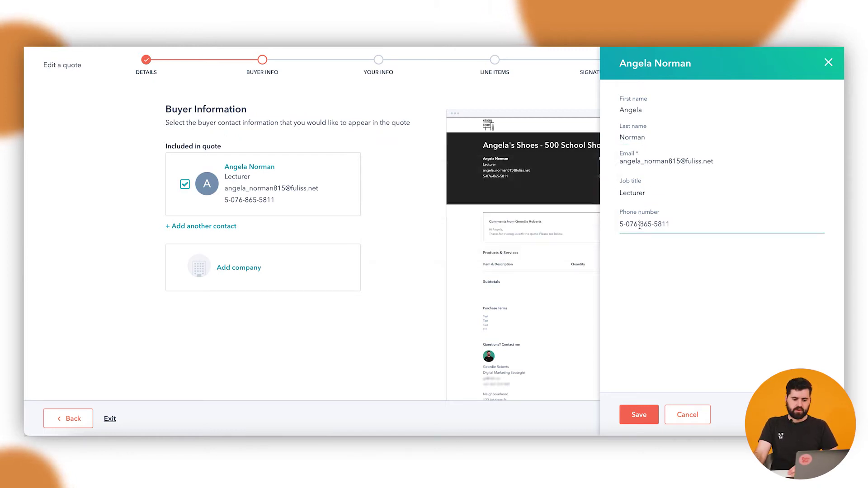
pyautogui.click(643, 135)
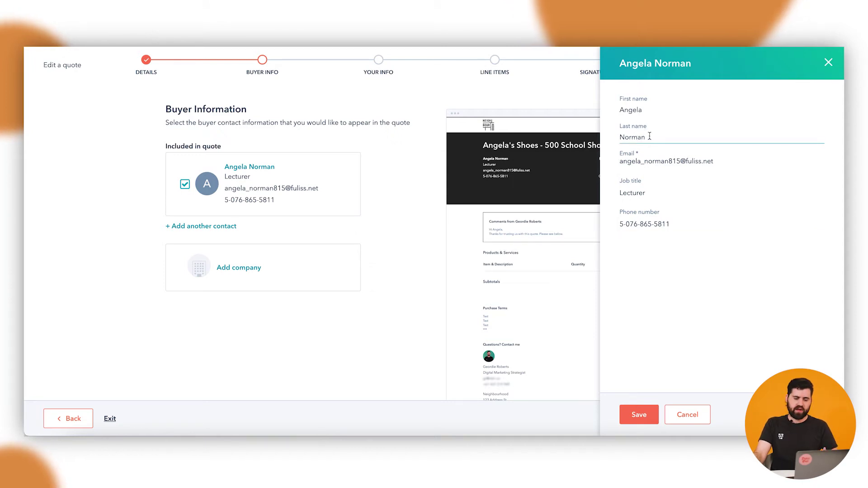
pyautogui.click(638, 415)
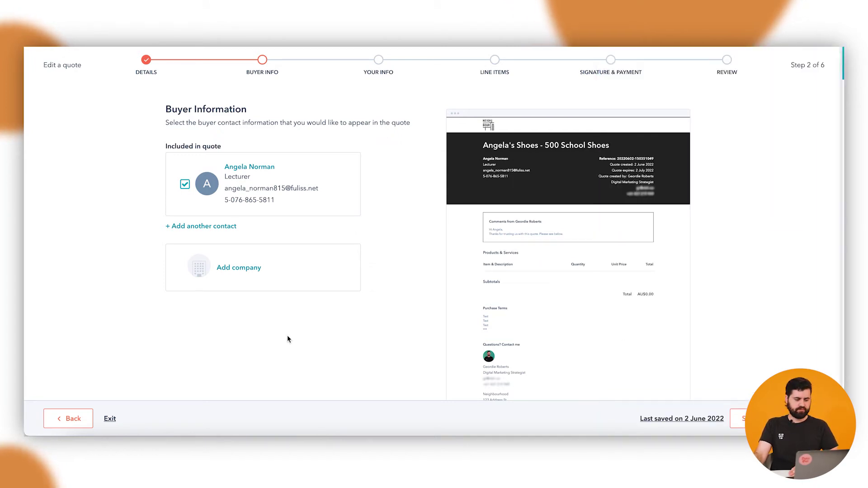
# Browse the company search but close it without attaching any company to the quote
pyautogui.click(240, 268)
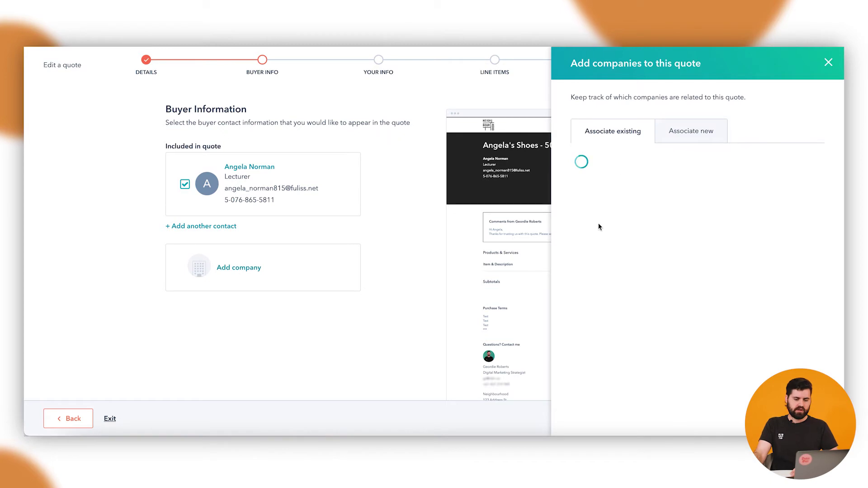
pyautogui.click(633, 164)
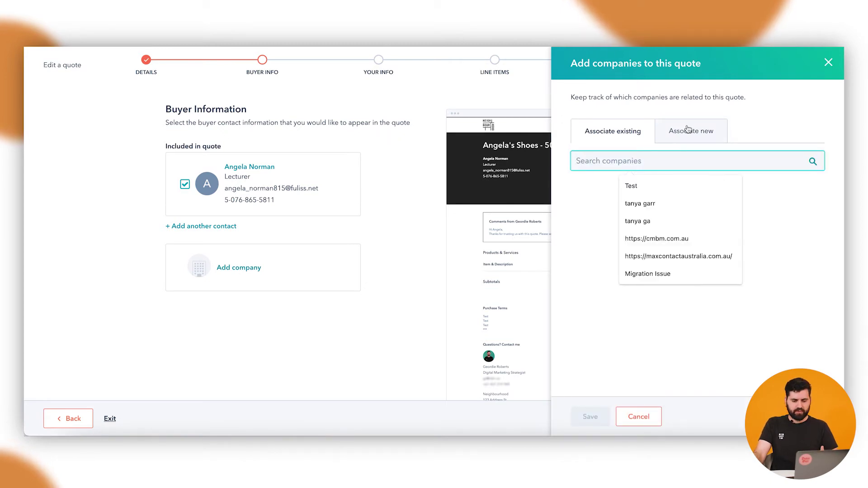
pyautogui.click(703, 131)
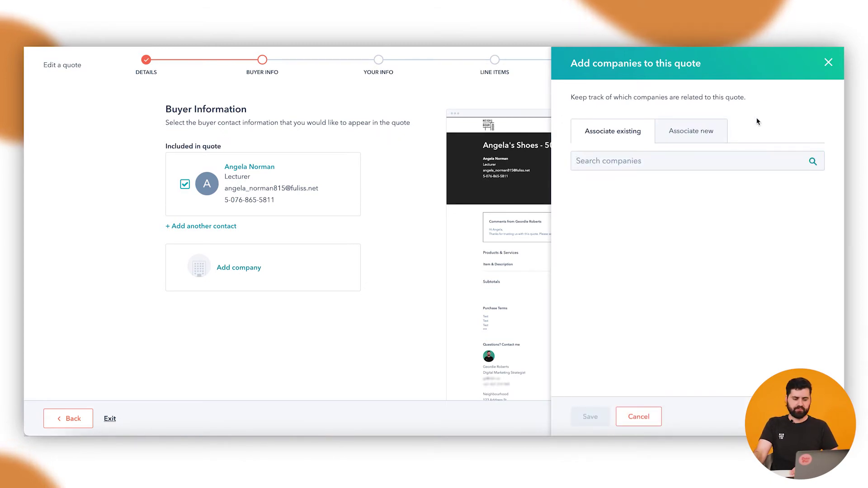
pyautogui.click(828, 63)
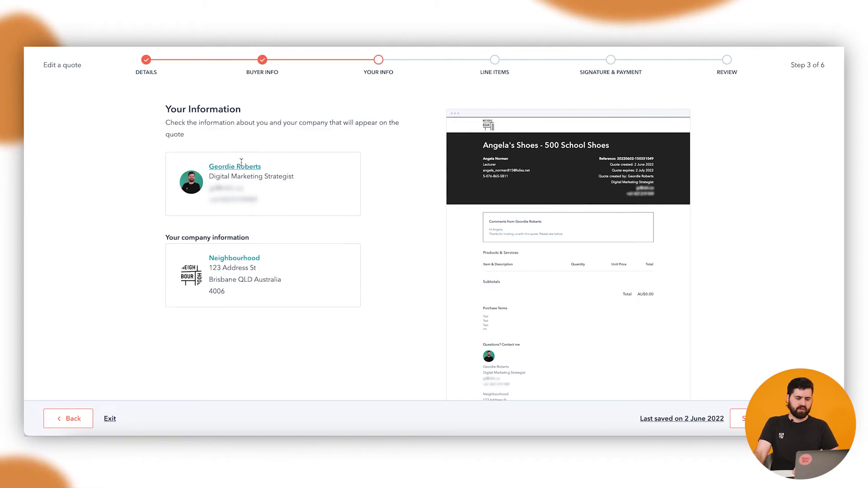
# Trim the end of the sender phone number in the sender details and save them
pyautogui.moveTo(483, 159); pyautogui.dragTo(509, 199)
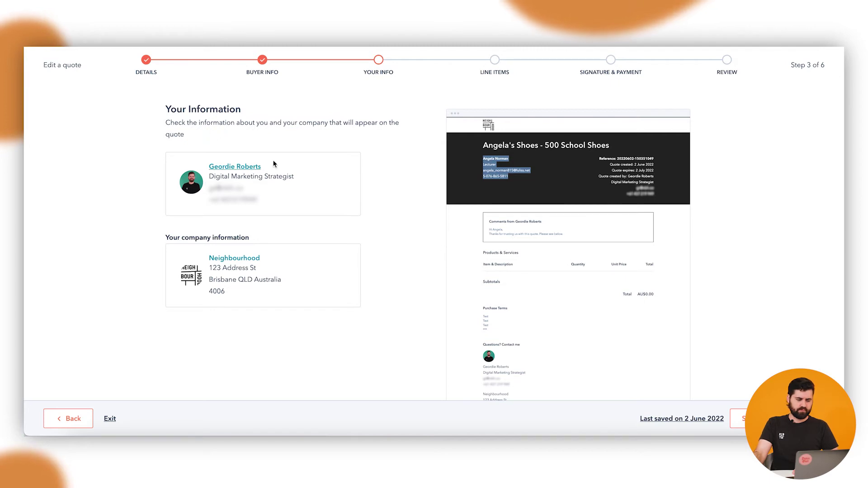
pyautogui.click(316, 211)
pyautogui.click(234, 168)
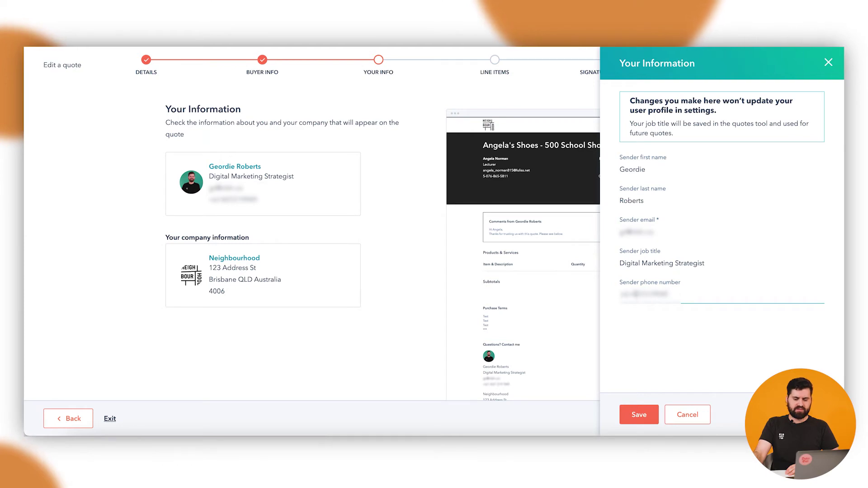
pyautogui.press('BackSpace')
pyautogui.press('BackSpace')
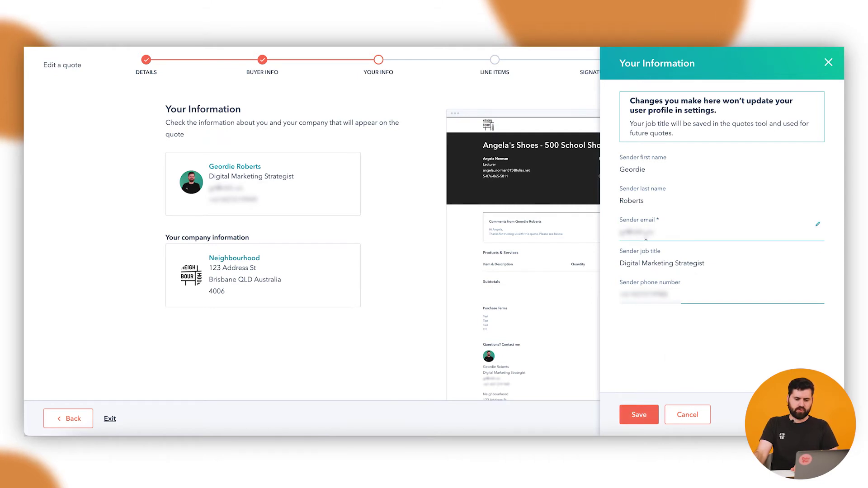
pyautogui.click(640, 415)
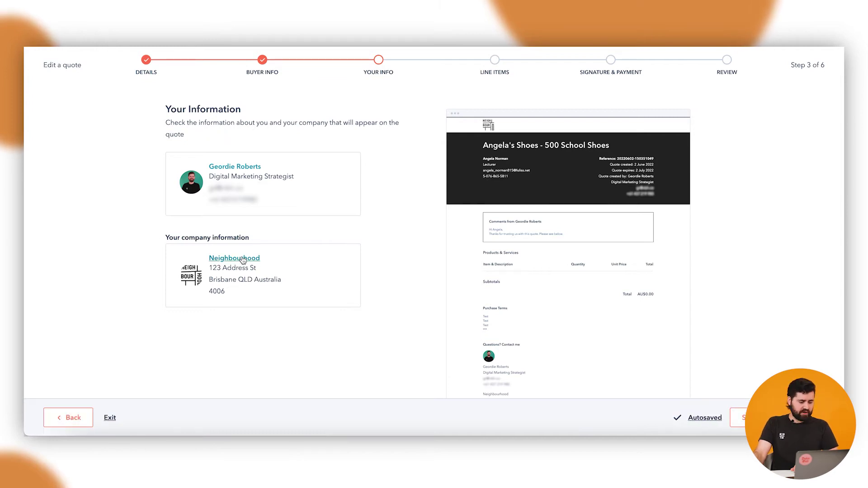
# Review the sender company's details without changes and advance to the Line Items step
pyautogui.click(241, 262)
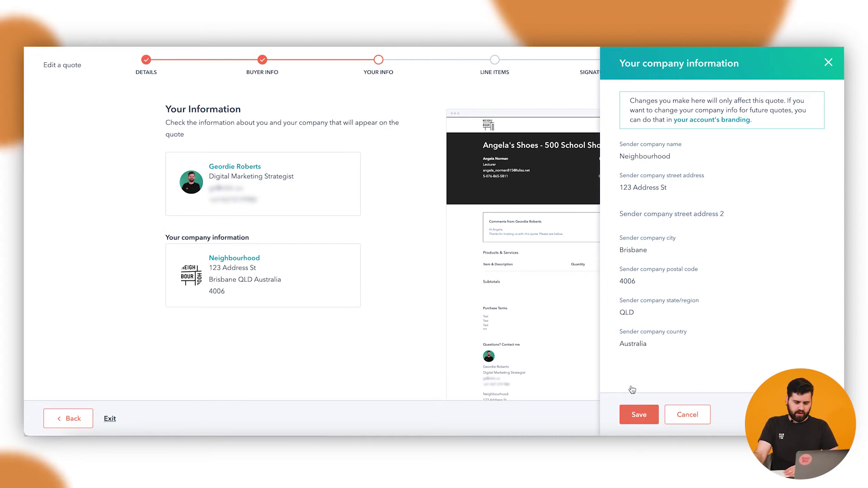
pyautogui.click(539, 317)
pyautogui.scroll(-3, 538, 314)
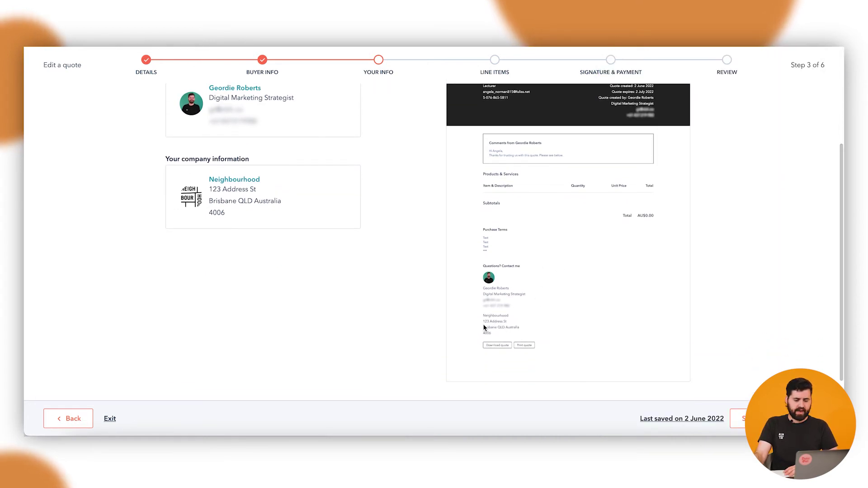
pyautogui.moveTo(492, 334); pyautogui.dragTo(479, 314)
pyautogui.scroll(-1, 479, 313)
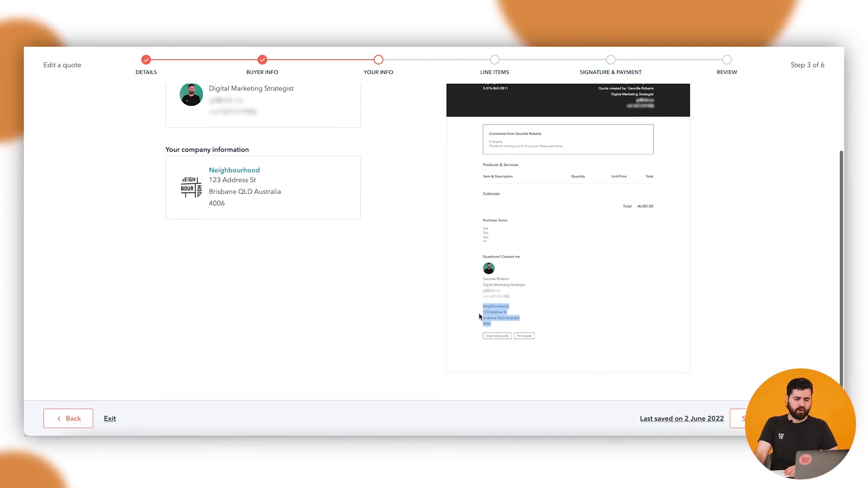
pyautogui.click(309, 250)
pyautogui.scroll(2, 442, 310)
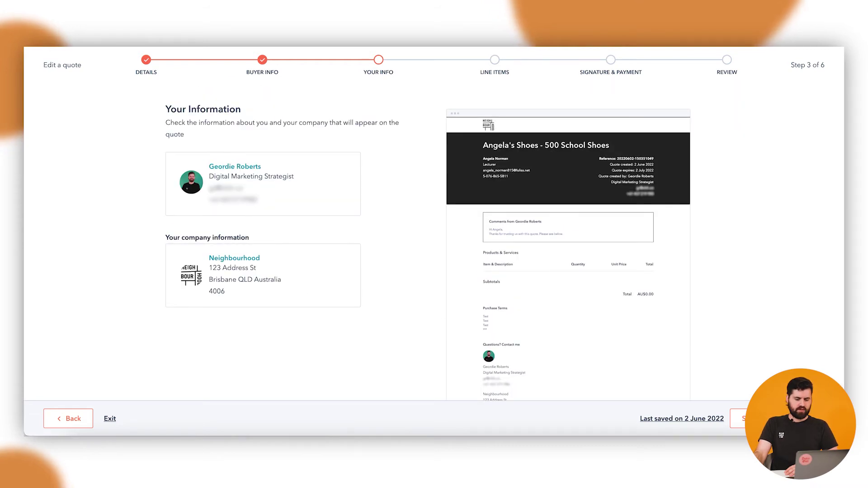
pyautogui.click(764, 419)
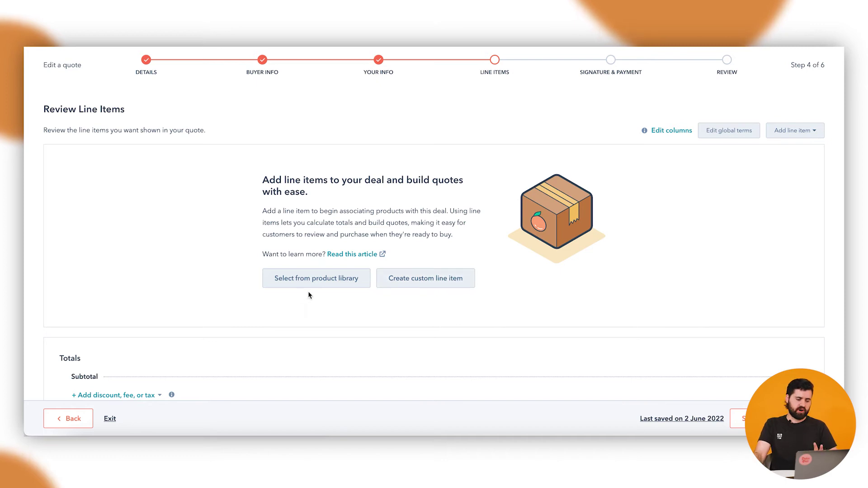
# Start a custom line item named Shoes, pasting a description of 500 black shoes for the customer
pyautogui.click(425, 279)
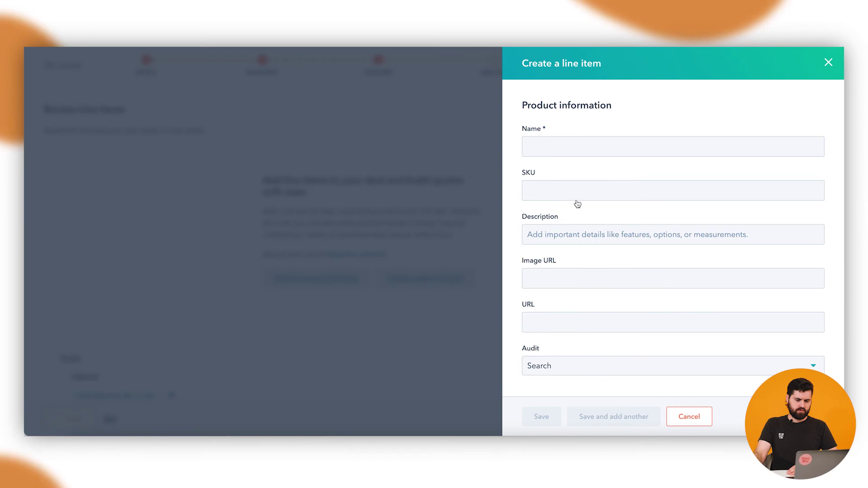
pyautogui.click(538, 141)
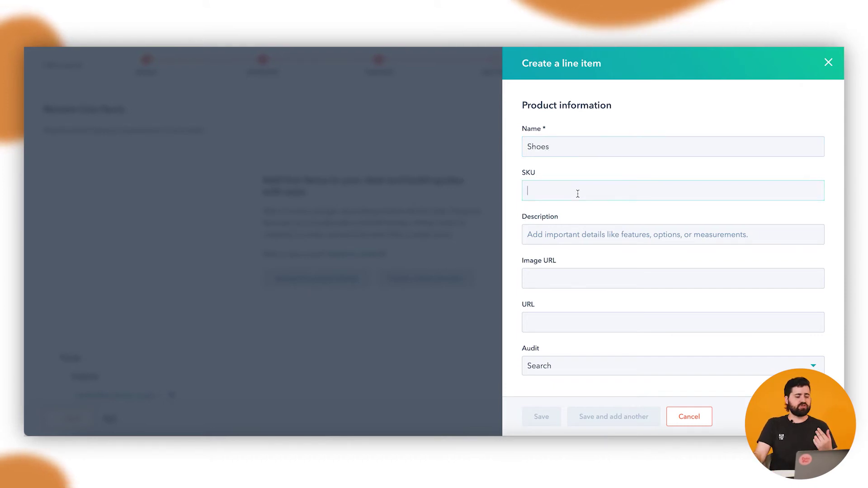
pyautogui.click(624, 236)
pyautogui.write('500 black shoes for Angela')
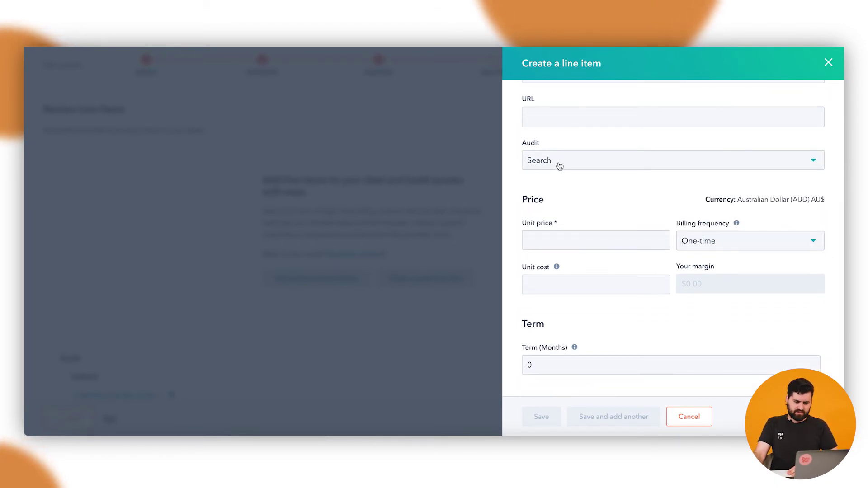
# Give the Shoes line item a unit price of AU$50.00 and set its billing frequency
pyautogui.click(566, 172)
pyautogui.click(516, 207)
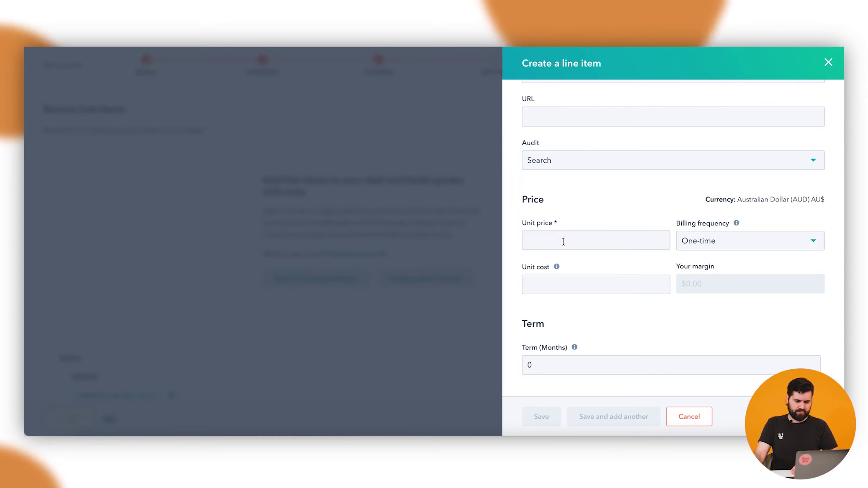
pyautogui.click(622, 240)
pyautogui.scroll(-1, 623, 241)
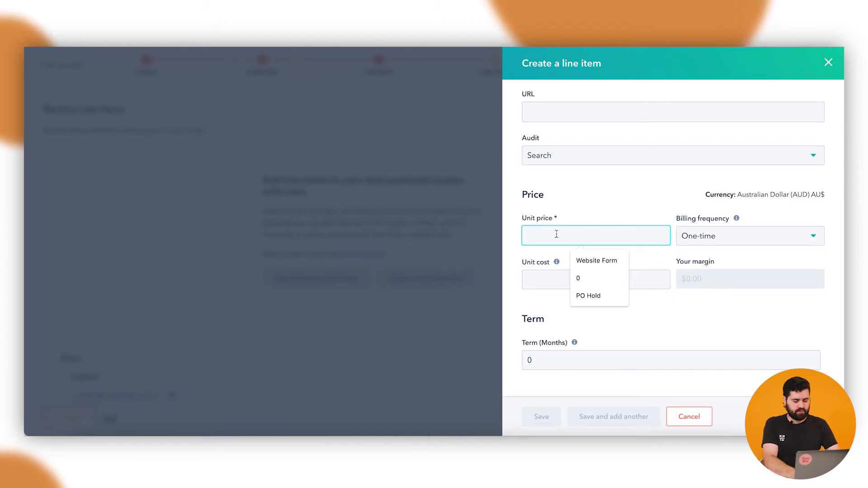
pyautogui.write('50')
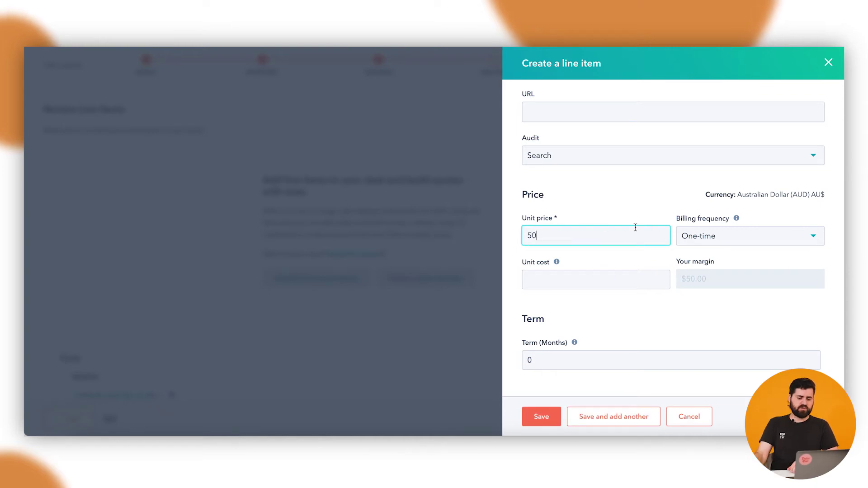
pyautogui.click(664, 195)
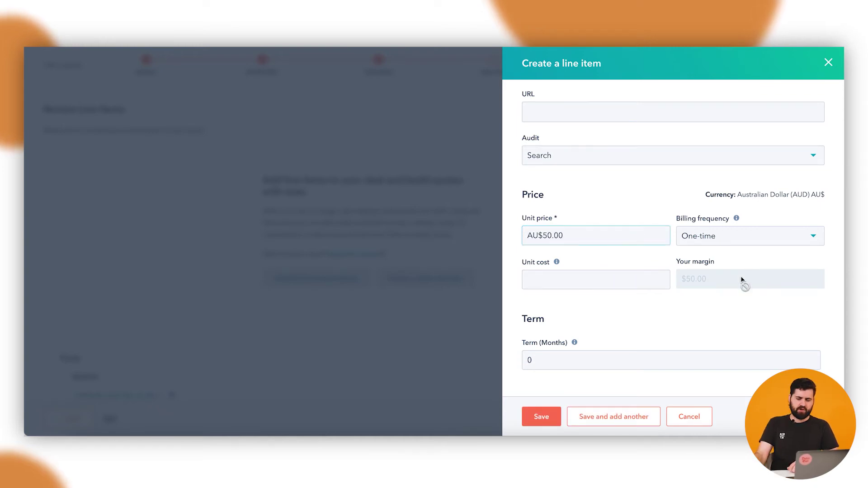
pyautogui.click(769, 243)
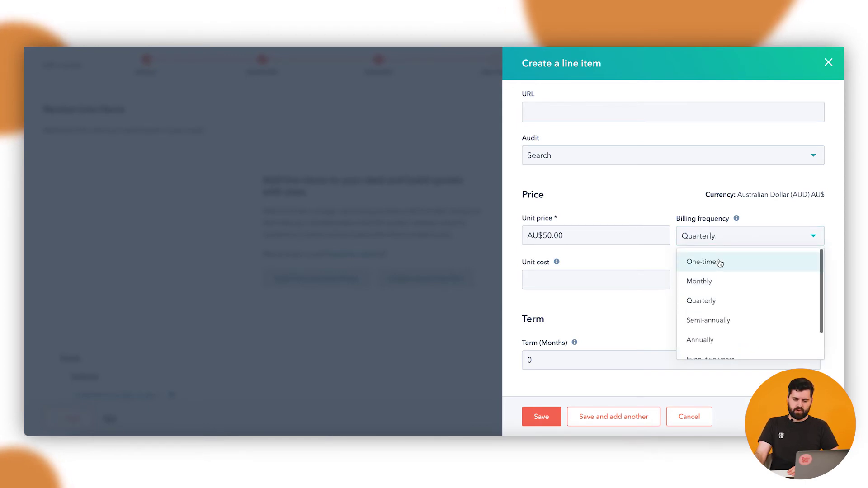
pyautogui.click(707, 259)
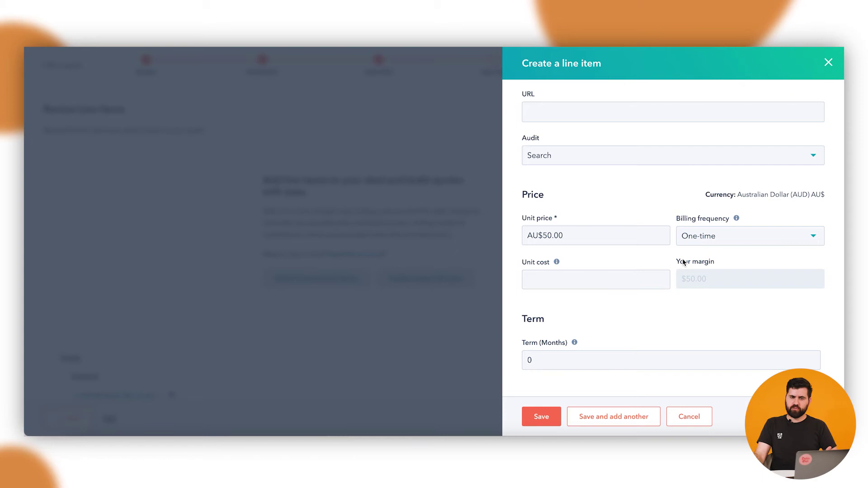
pyautogui.click(568, 277)
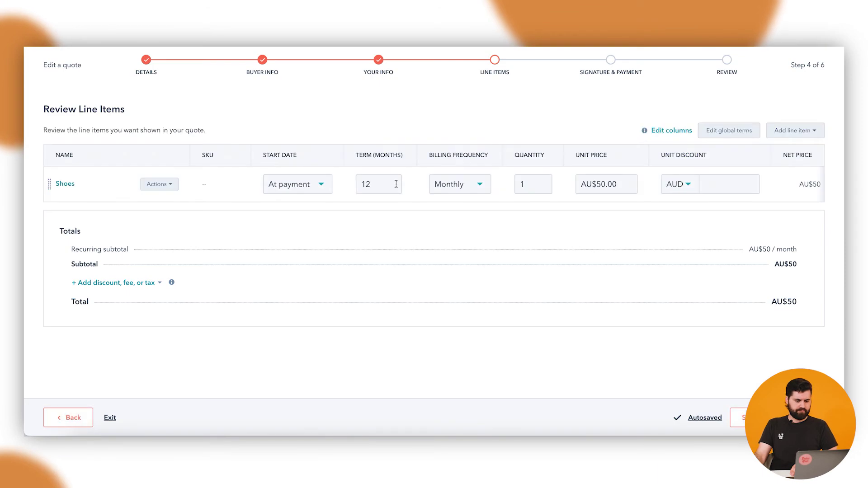
# Set the Shoes line item quantity to 500, bringing the total to AU$25,000
pyautogui.hscroll(5, 457, 184)
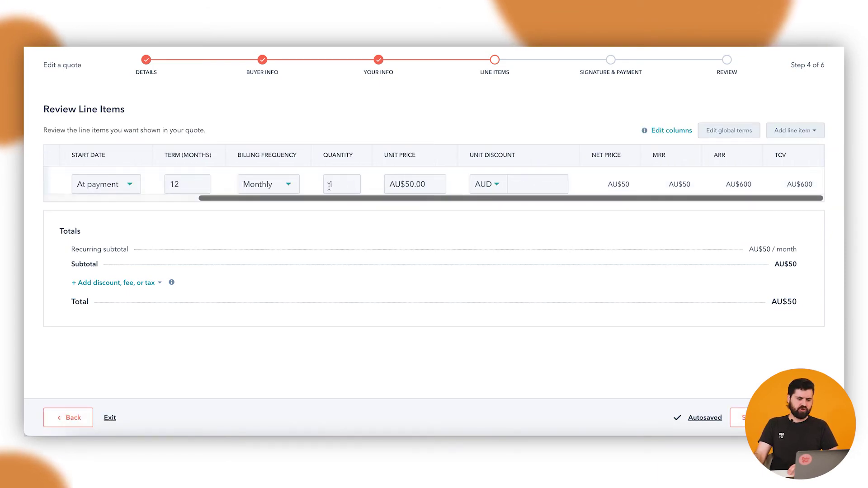
pyautogui.click(346, 186)
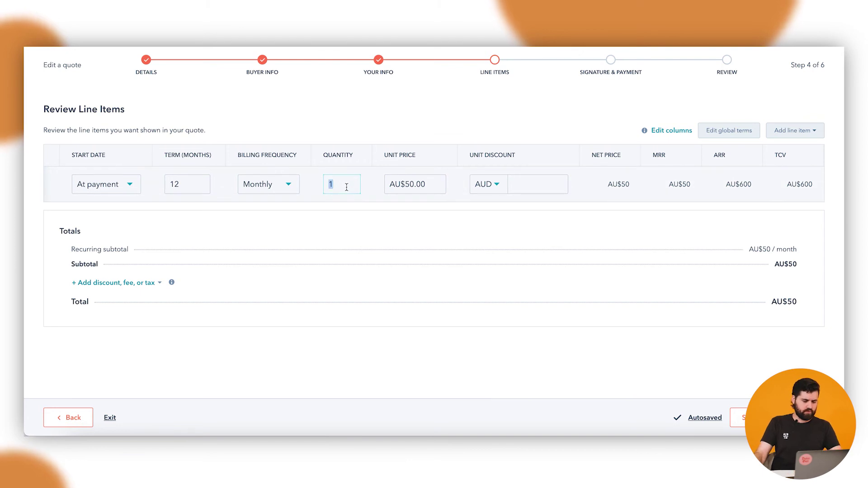
pyautogui.write('500')
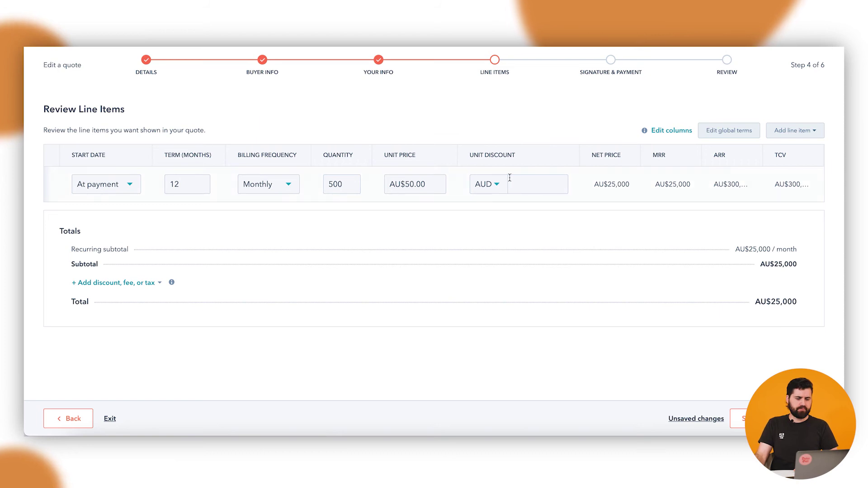
pyautogui.click(528, 185)
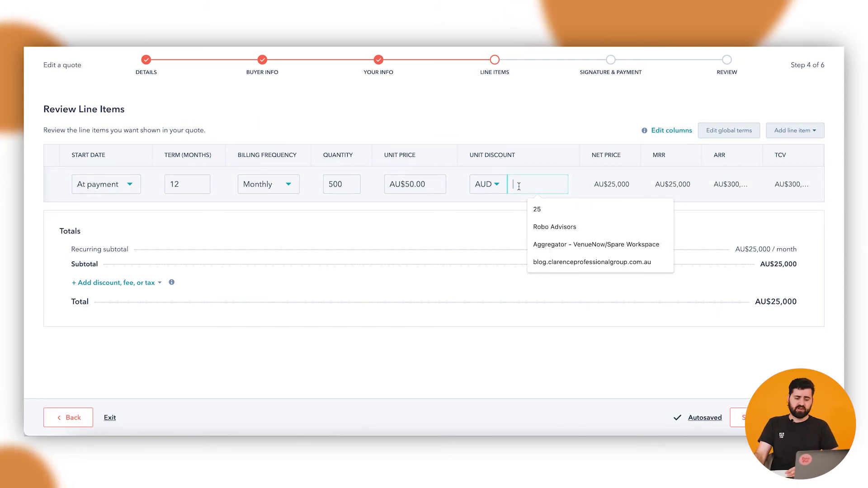
pyautogui.press('Escape')
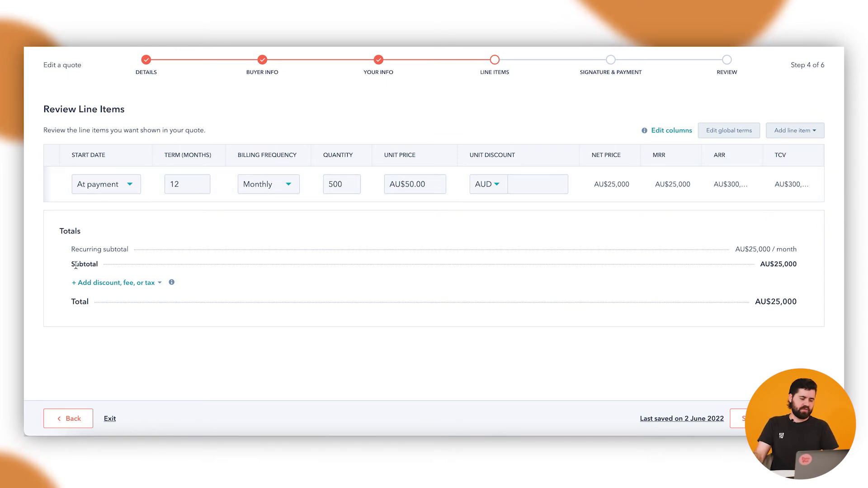
# Add a one-time discount named 'One-time discount' of AU$10,000, kept as an AUD amount
pyautogui.click(120, 284)
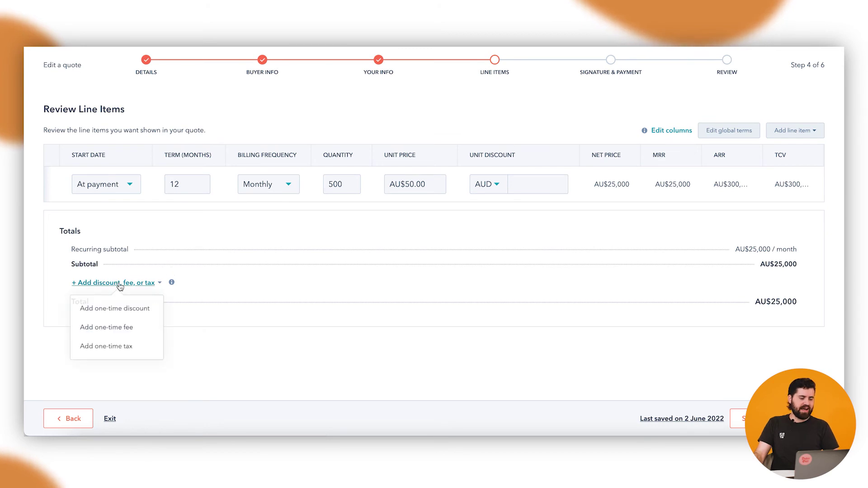
pyautogui.click(136, 315)
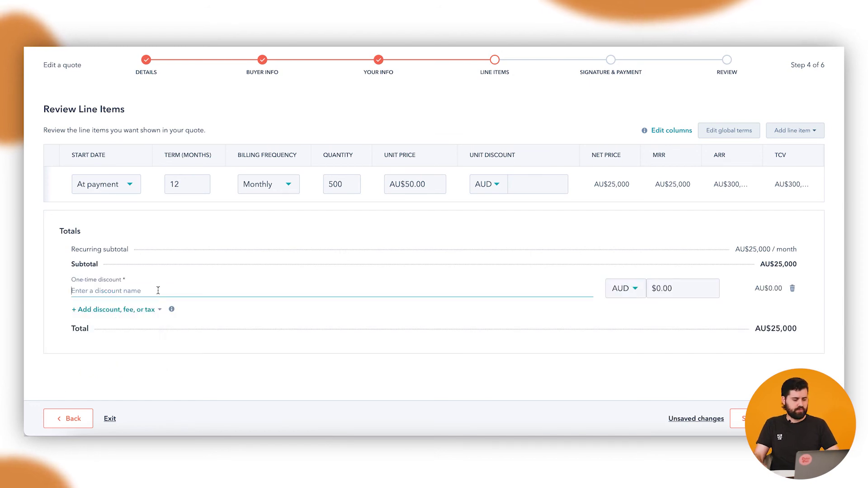
pyautogui.write('One-time')
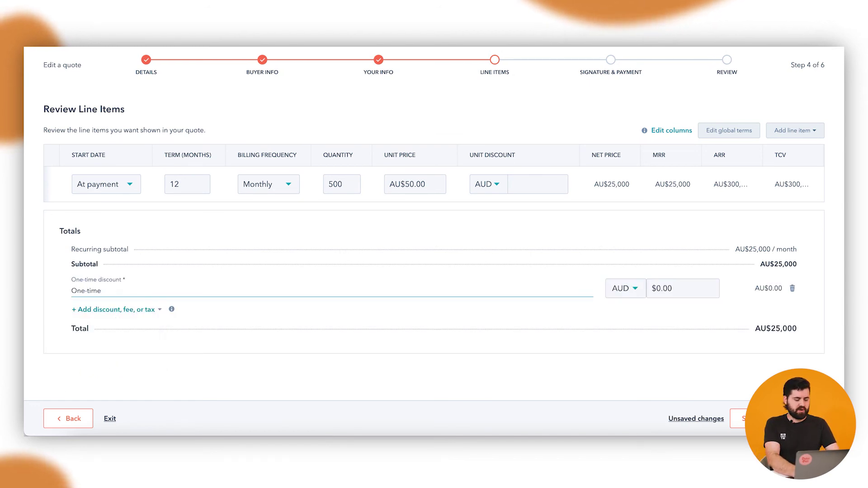
pyautogui.write(' discount')
pyautogui.click(656, 288)
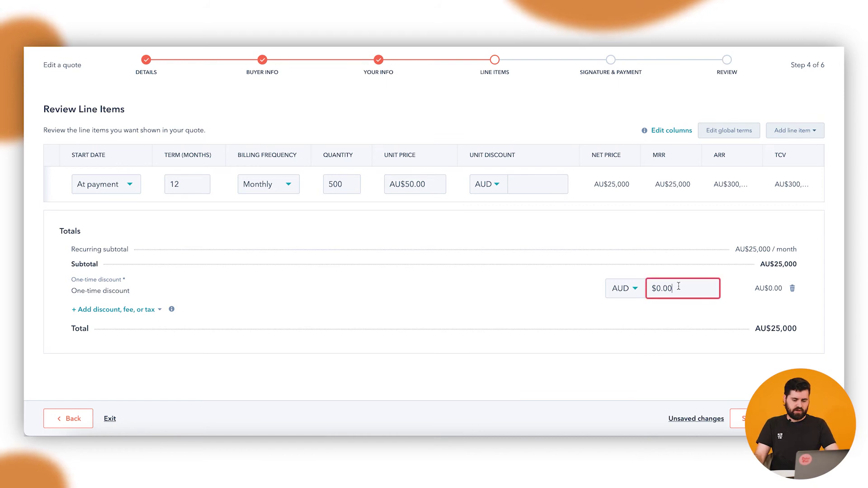
pyautogui.moveTo(654, 288); pyautogui.dragTo(674, 288)
pyautogui.write('10000')
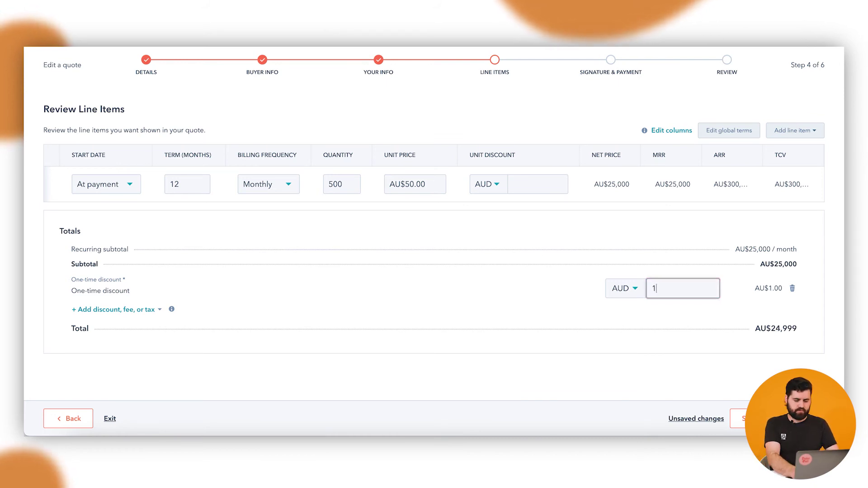
pyautogui.click(631, 292)
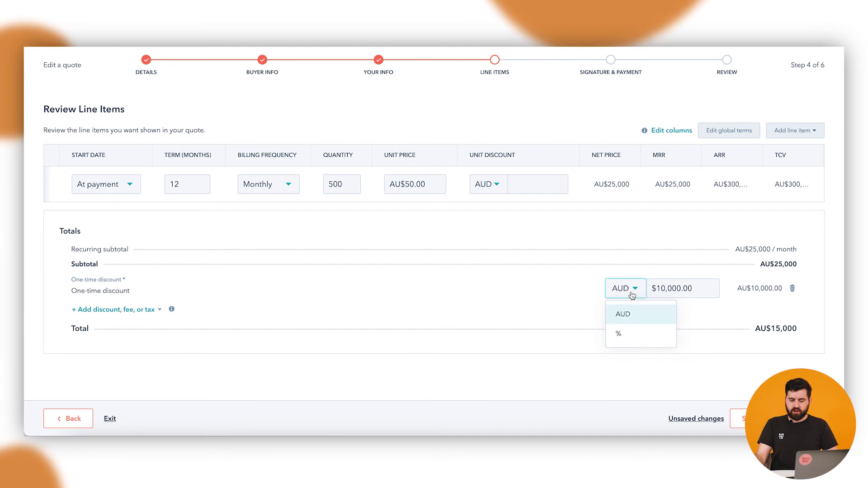
pyautogui.click(542, 314)
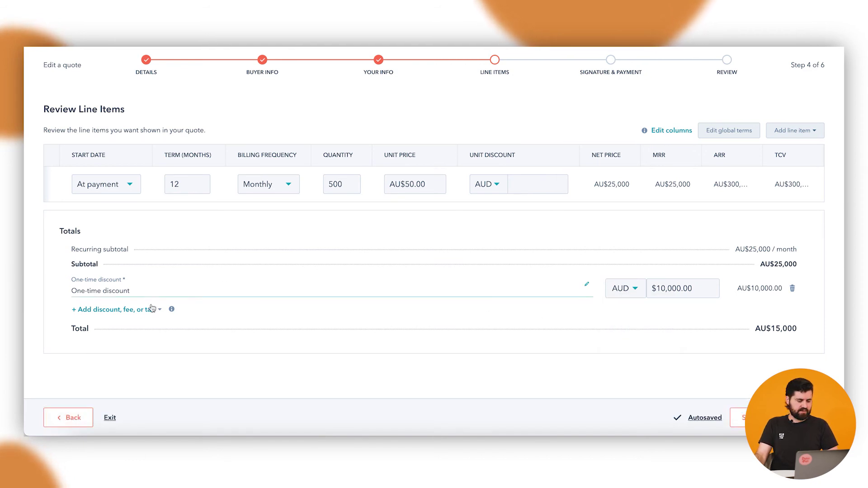
pyautogui.click(131, 311)
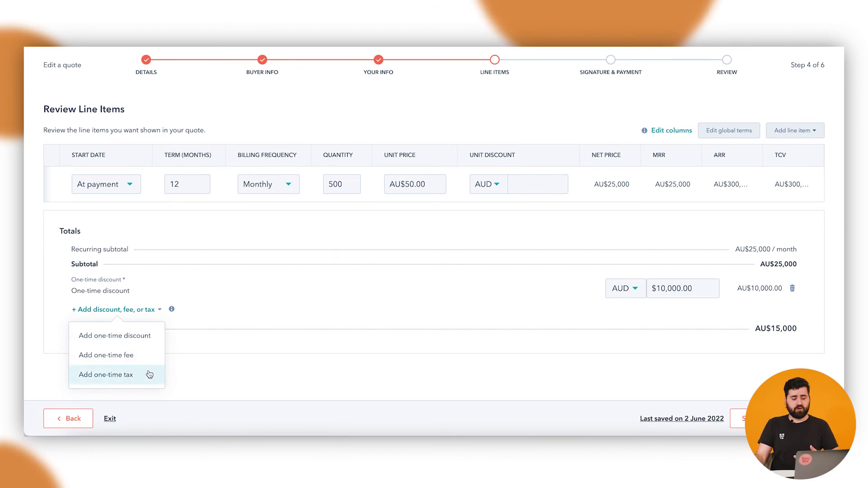
pyautogui.click(122, 375)
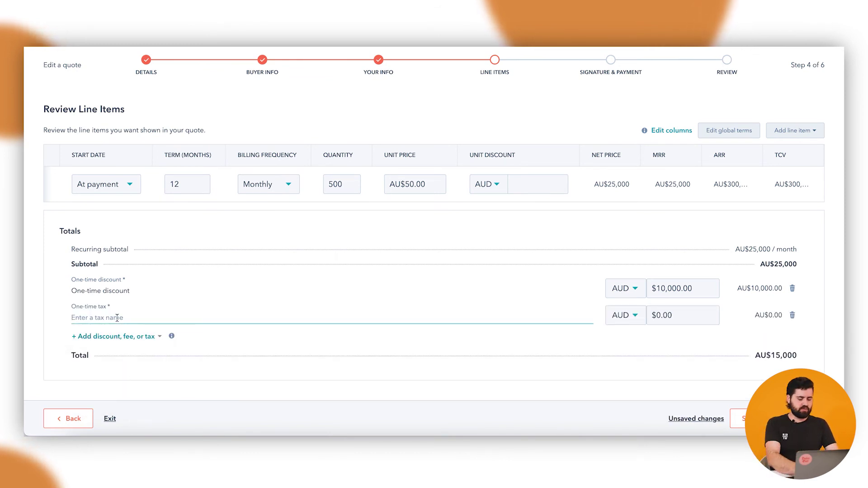
pyautogui.write('GST')
pyautogui.click(624, 315)
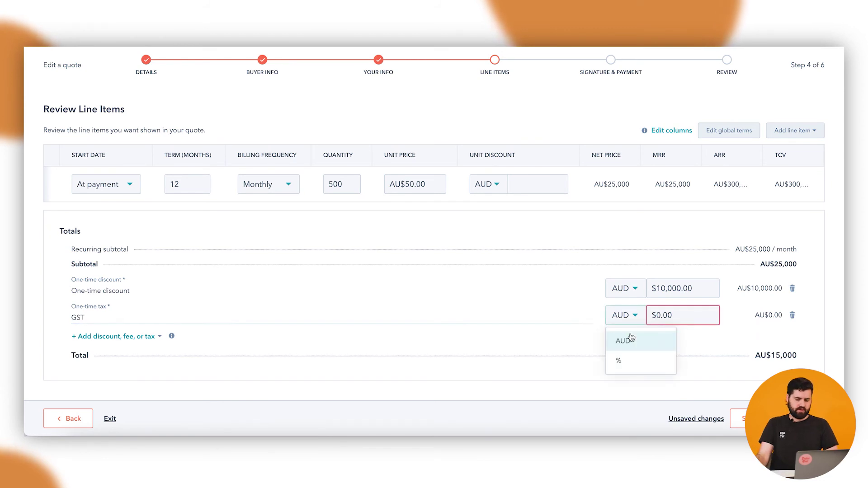
pyautogui.click(630, 361)
pyautogui.write('10')
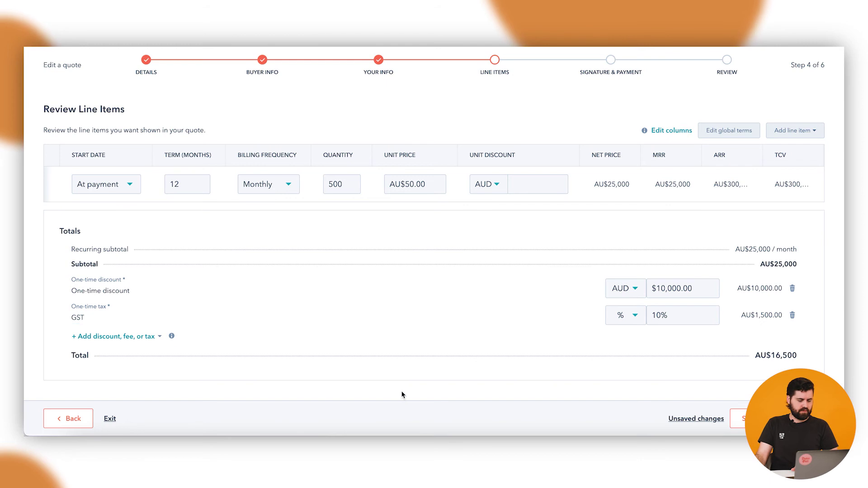
pyautogui.click(131, 341)
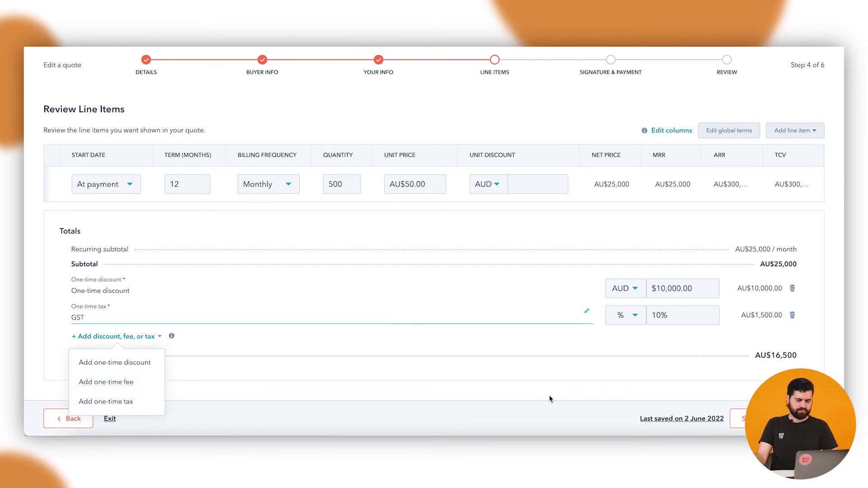
pyautogui.click(487, 349)
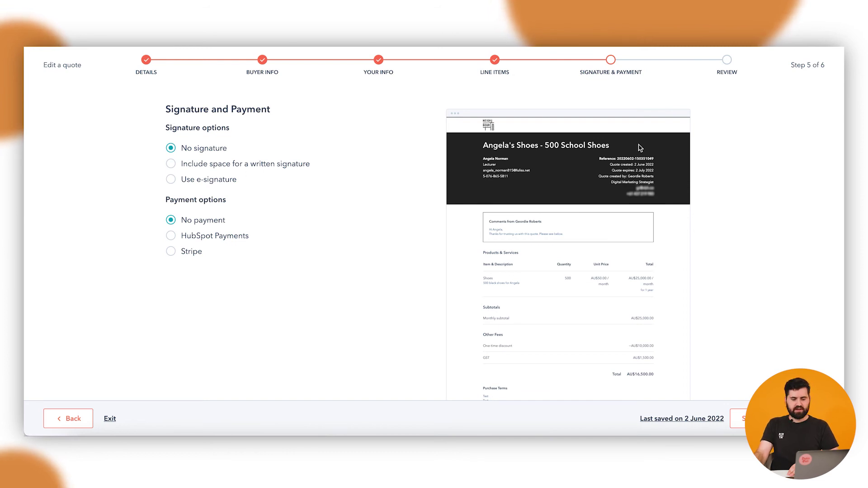
# Check the Shoes line's 500 quantity and AU$50.00 unit price in the quote preview
pyautogui.scroll(-3, 589, 259)
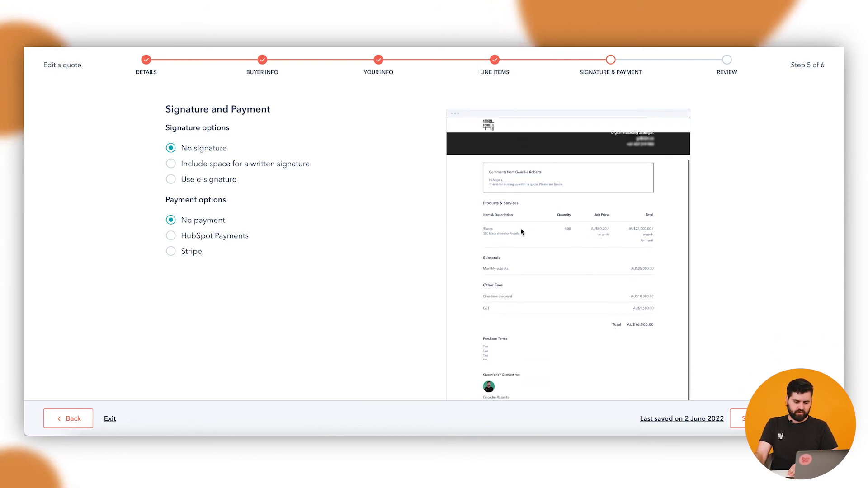
pyautogui.moveTo(485, 230); pyautogui.dragTo(643, 237)
pyautogui.click(657, 242)
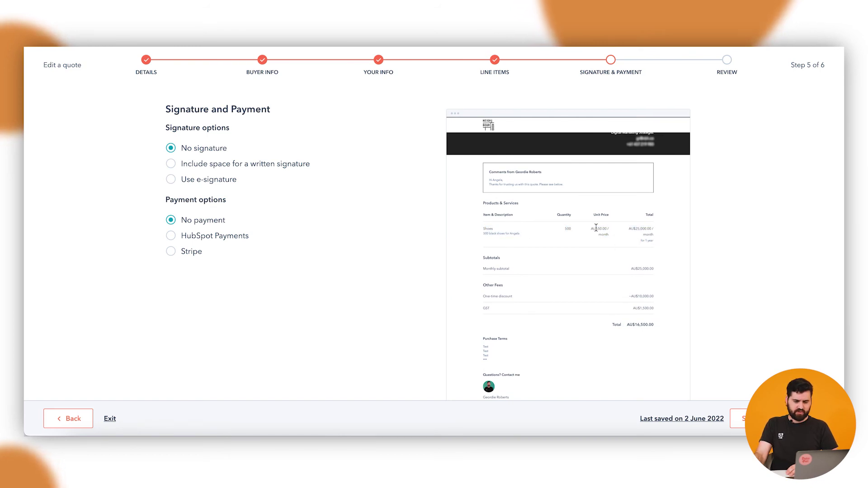
pyautogui.doubleClick(593, 230)
pyautogui.doubleClick(568, 229)
pyautogui.click(631, 232)
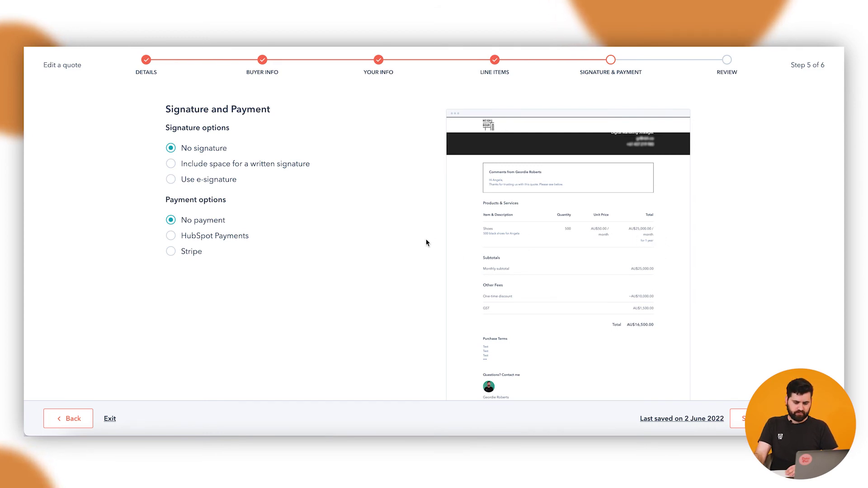
# Include space for a written signature on the quote
pyautogui.click(256, 168)
pyautogui.scroll(-6, 603, 263)
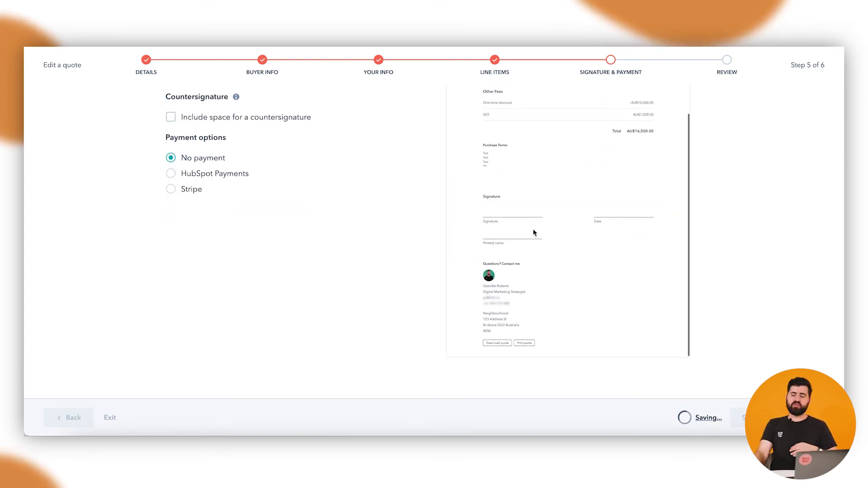
pyautogui.scroll(-2, 534, 244)
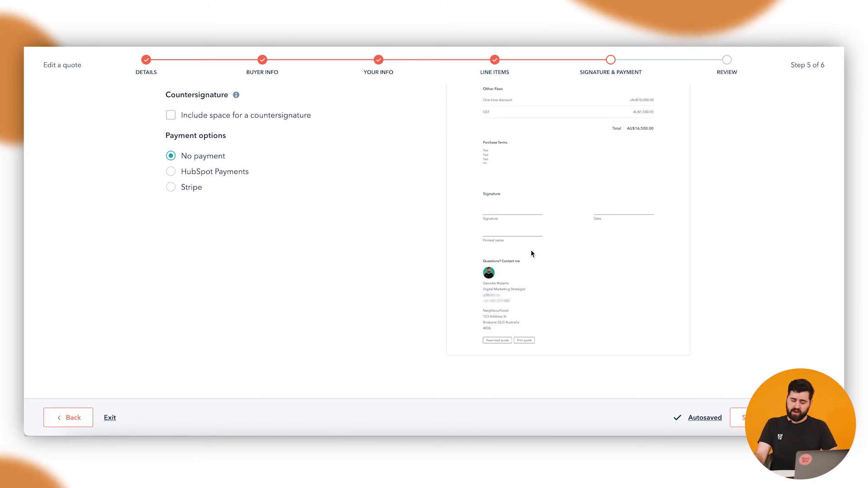
pyautogui.scroll(3, 306, 235)
# Require an e-signature and add the first teammate as countersigner
pyautogui.click(199, 181)
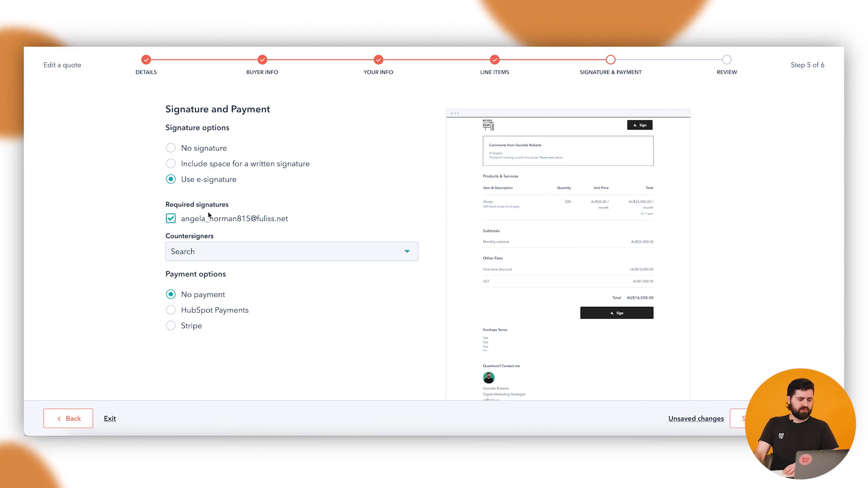
pyautogui.click(337, 254)
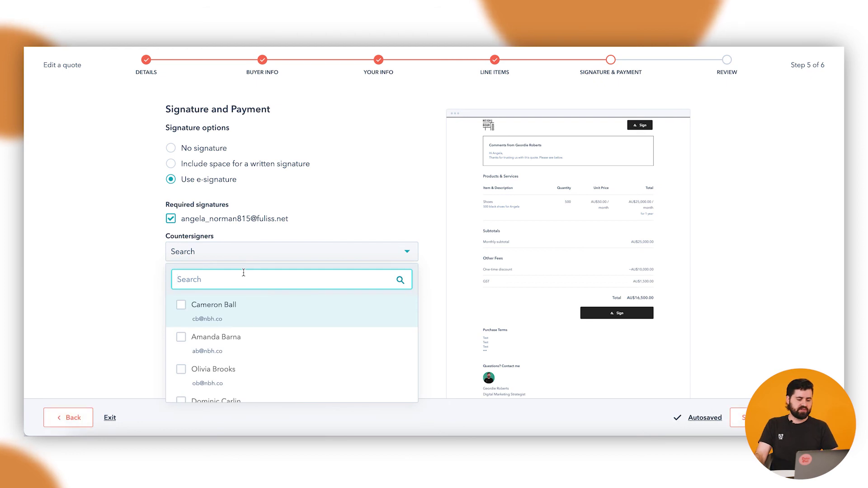
pyautogui.click(229, 307)
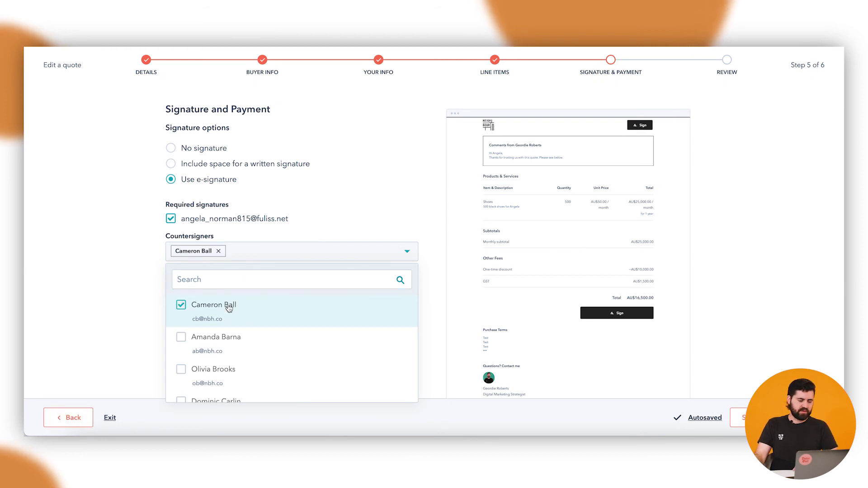
pyautogui.click(184, 261)
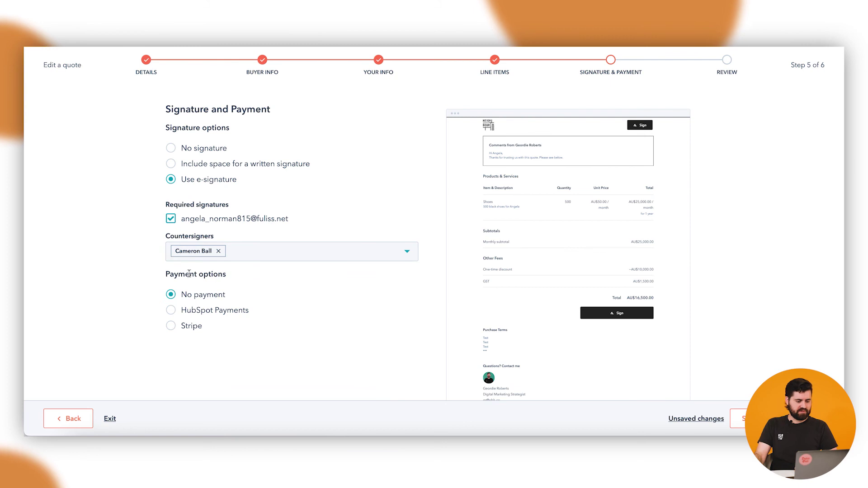
# Set the payment option to No payment after trying HubSpot Payments and Stripe
pyautogui.click(228, 312)
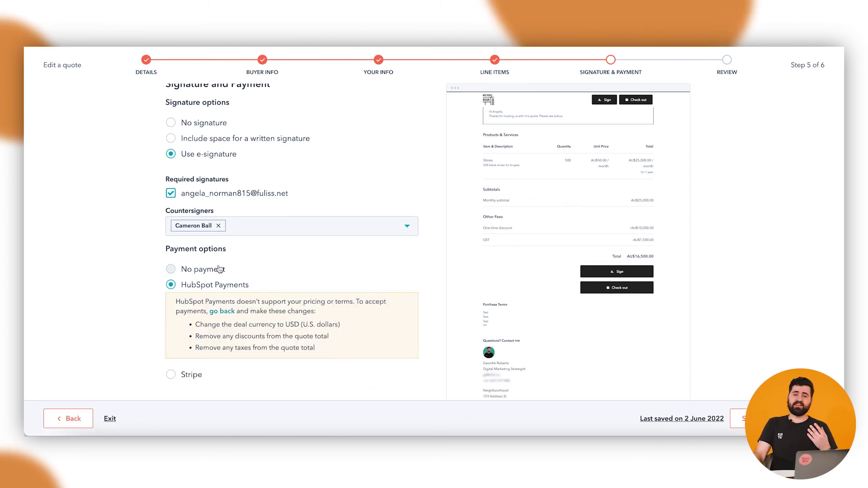
pyautogui.scroll(-2, 246, 302)
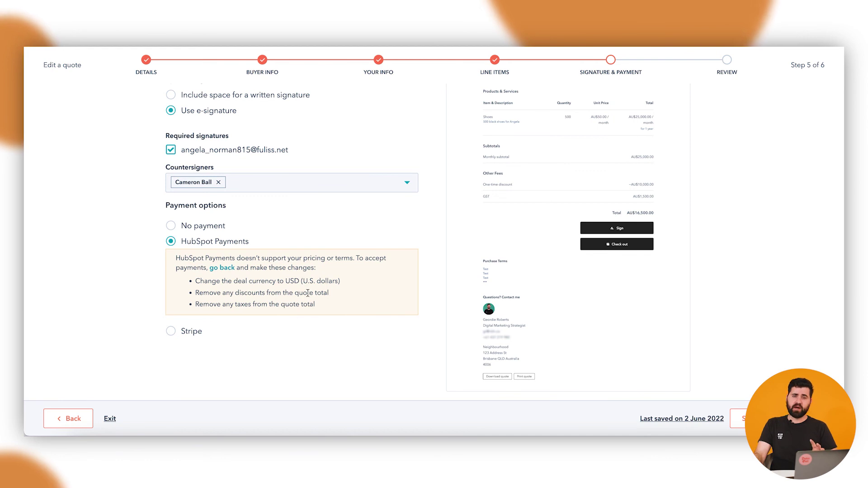
pyautogui.scroll(-1, 198, 316)
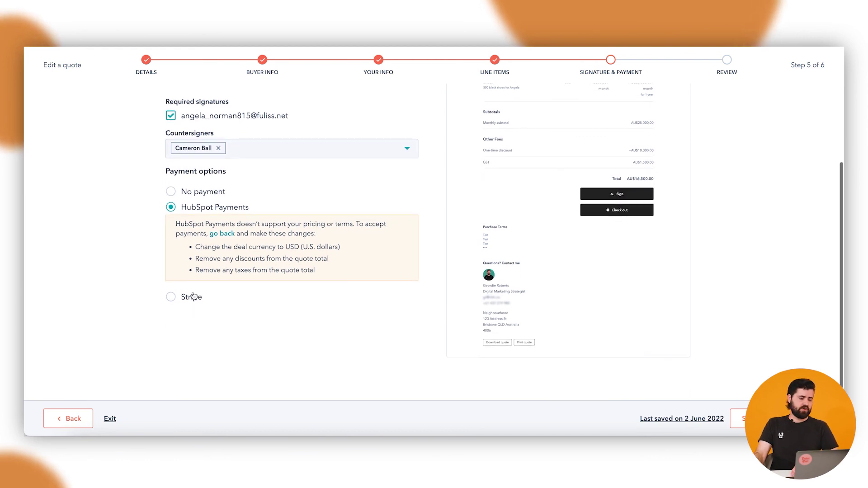
pyautogui.click(192, 297)
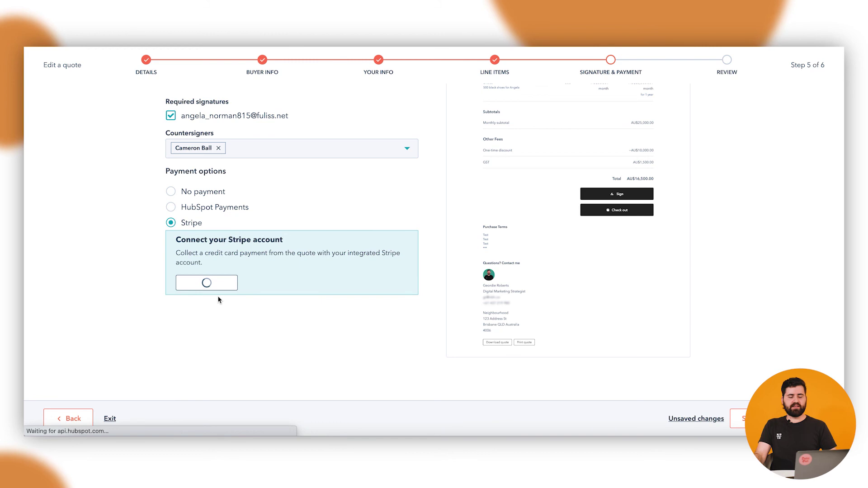
pyautogui.click(218, 192)
pyautogui.scroll(4, 286, 267)
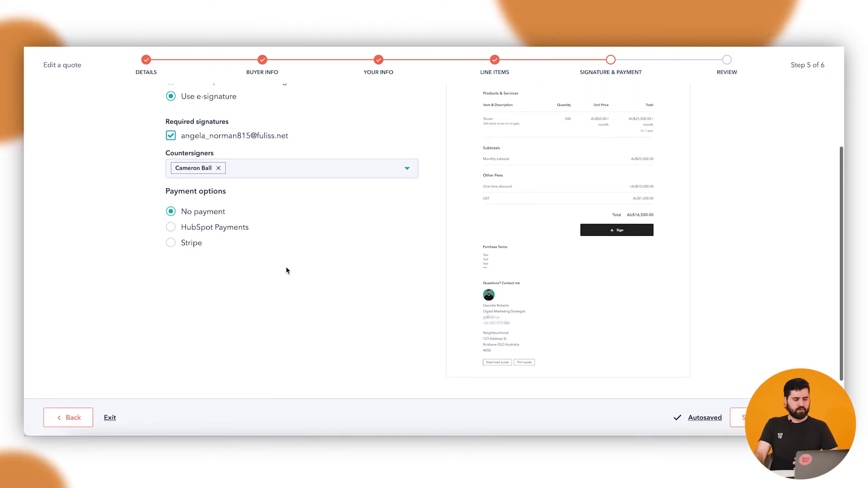
pyautogui.scroll(2, 477, 304)
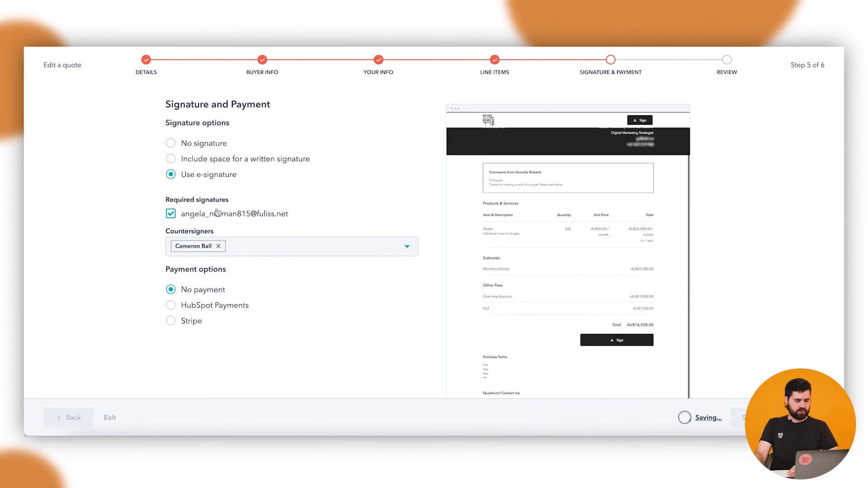
pyautogui.scroll(-1, 629, 349)
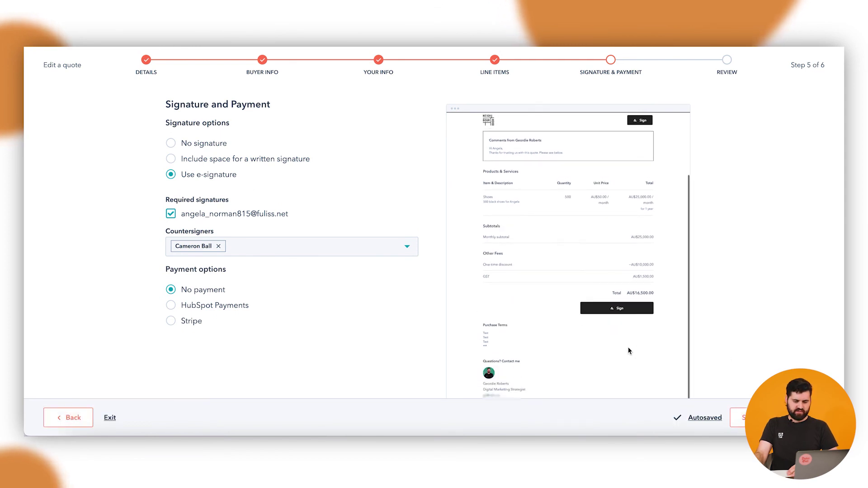
pyautogui.scroll(-2, 621, 343)
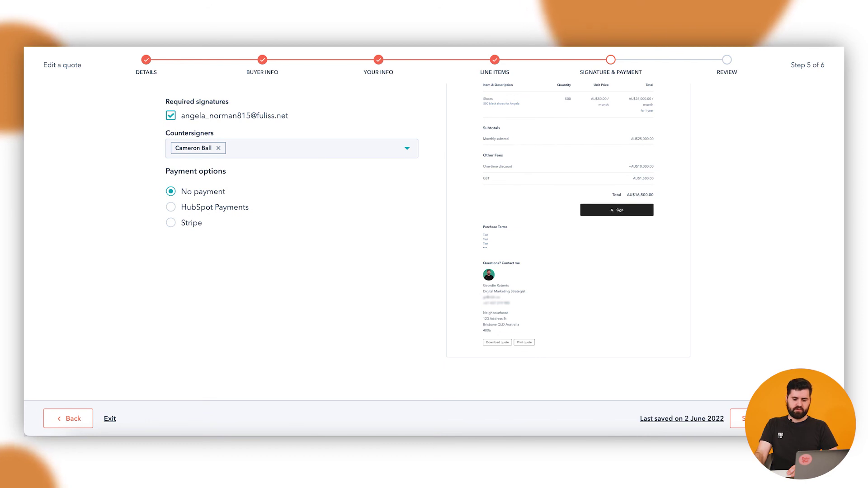
# Advance to the Review step and scroll through the quote preview
pyautogui.click(798, 419)
pyautogui.scroll(-5, 385, 179)
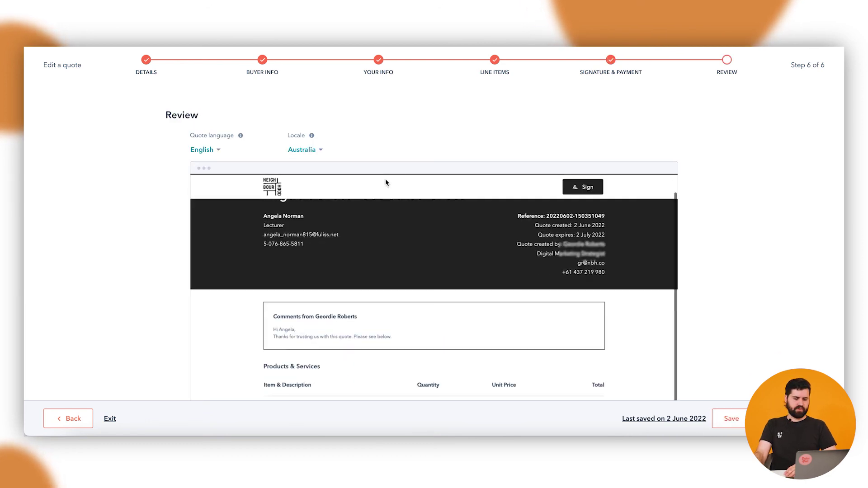
pyautogui.scroll(-1, 122, 258)
pyautogui.scroll(-5, 444, 265)
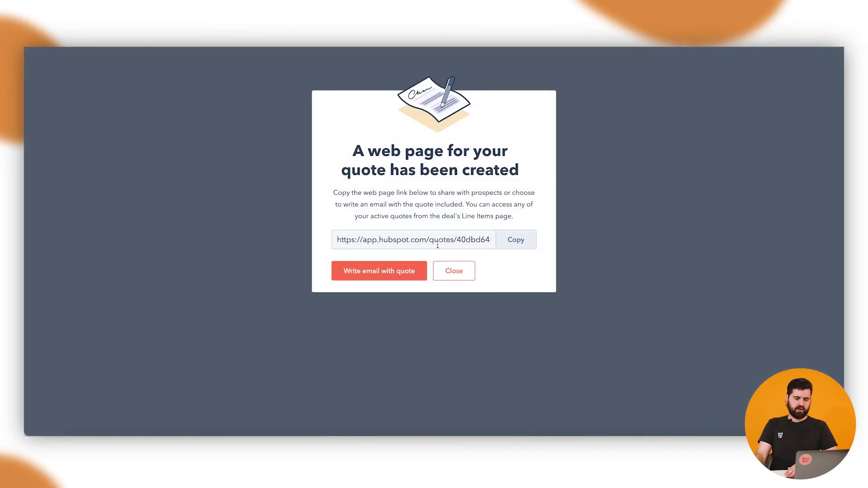
# Copy the quote's web page link and return to the deal record
pyautogui.click(520, 244)
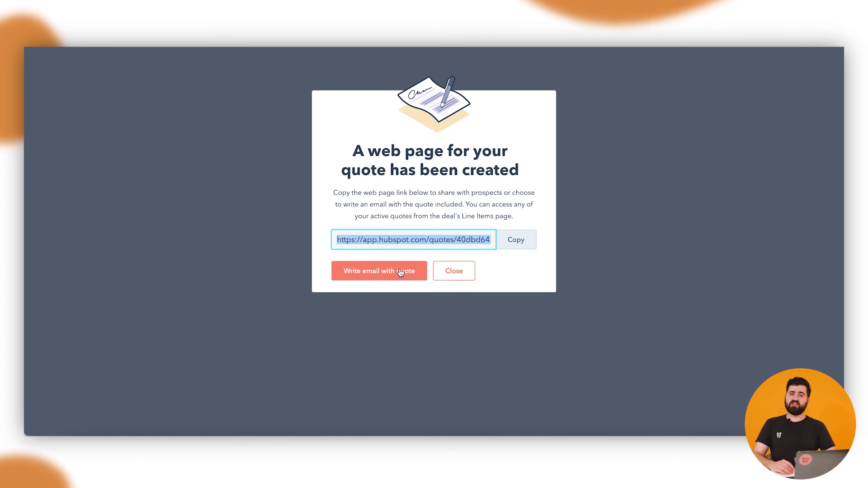
pyautogui.click(509, 240)
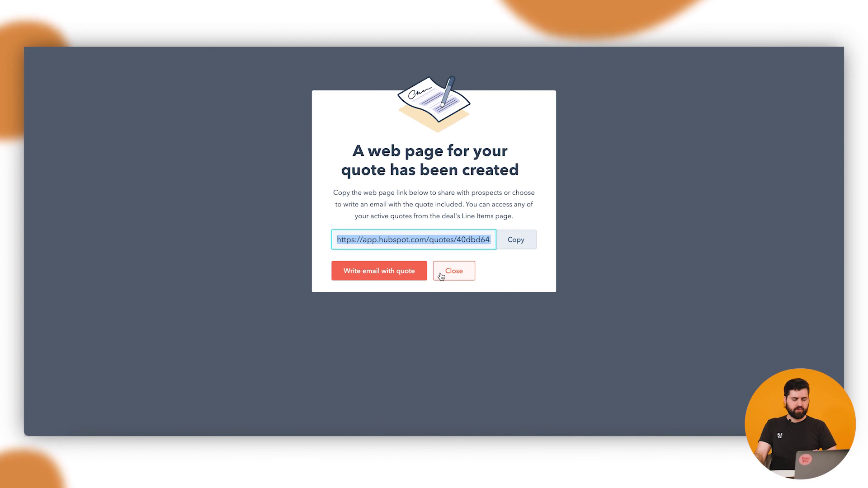
pyautogui.click(451, 272)
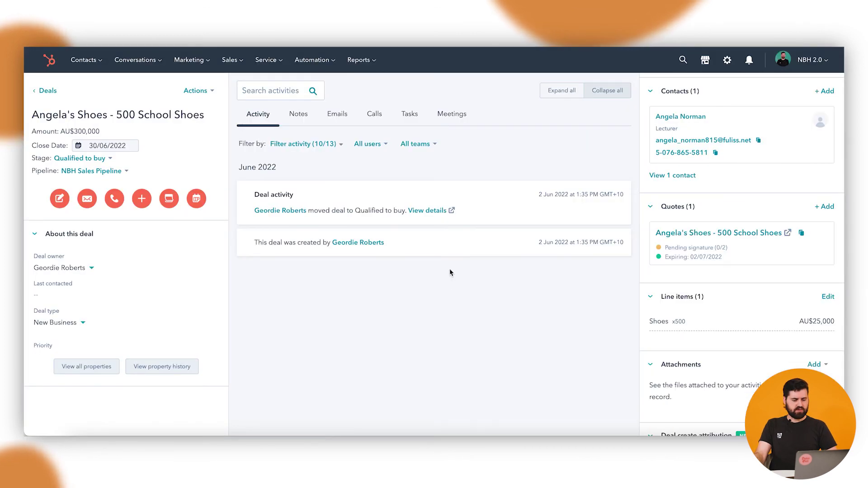